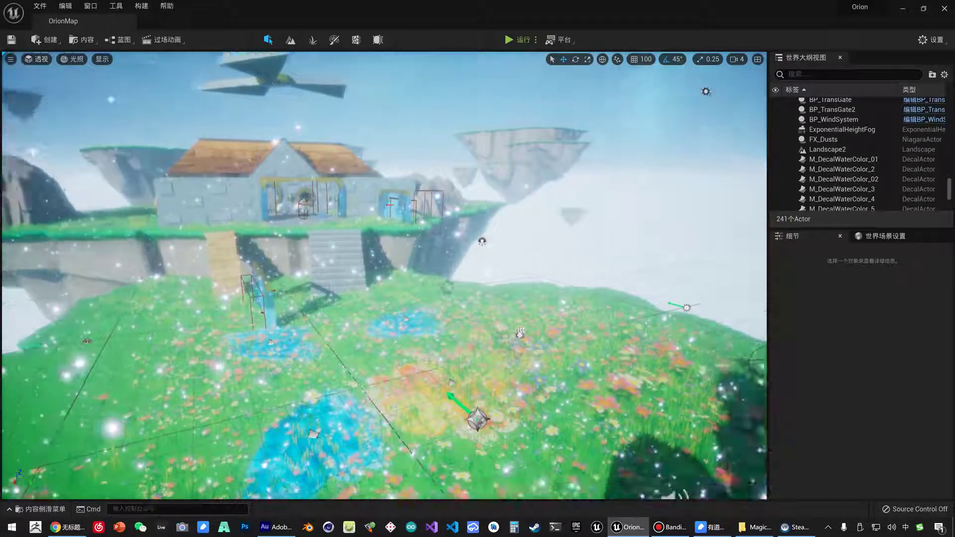
# Fly the camera around the meadow, cloud sea and floating islands to survey the map
pyautogui.moveTo(445, 289); pyautogui.dragTo(445, 289, button='right')
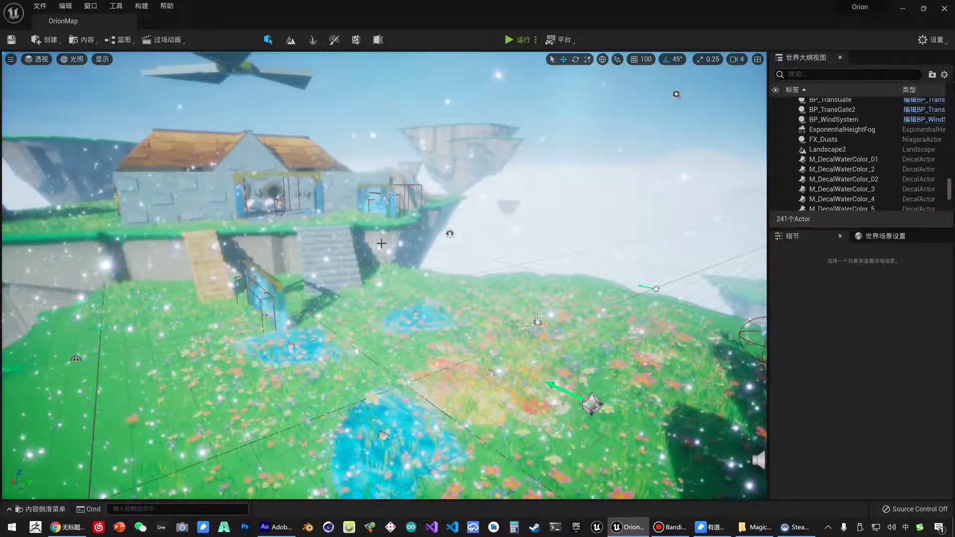
pyautogui.moveTo(376, 252); pyautogui.dragTo(376, 251, button='right')
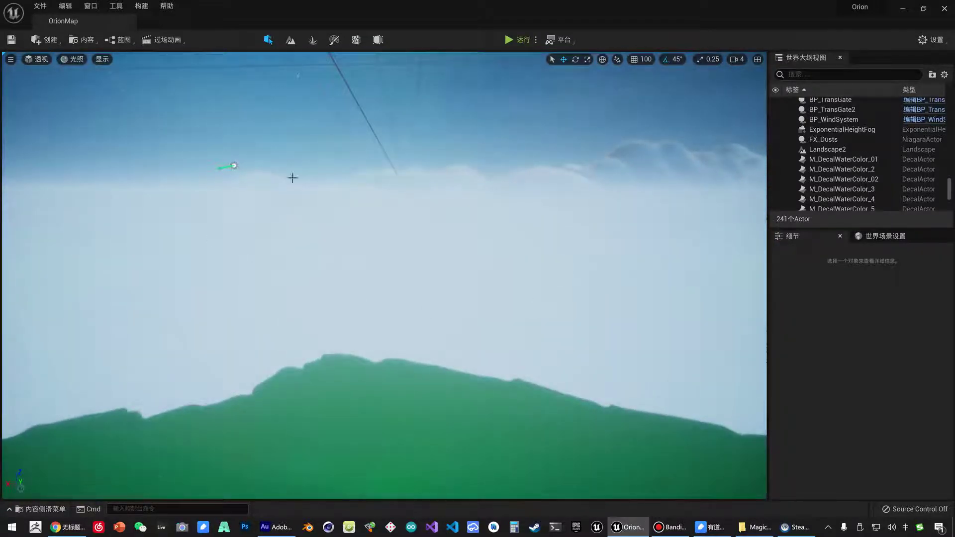
pyautogui.moveTo(484, 252); pyautogui.dragTo(484, 251, button='right')
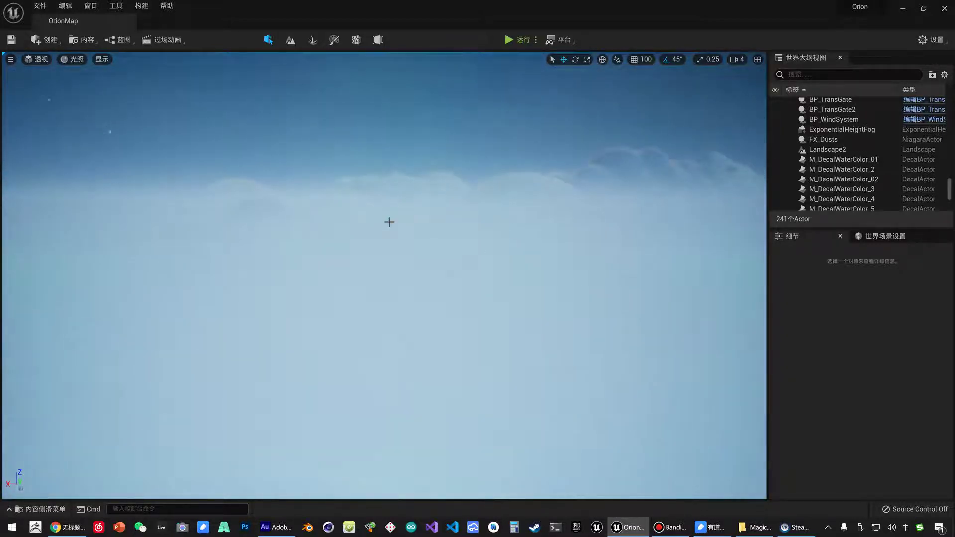
pyautogui.moveTo(483, 252); pyautogui.dragTo(483, 252, button='right')
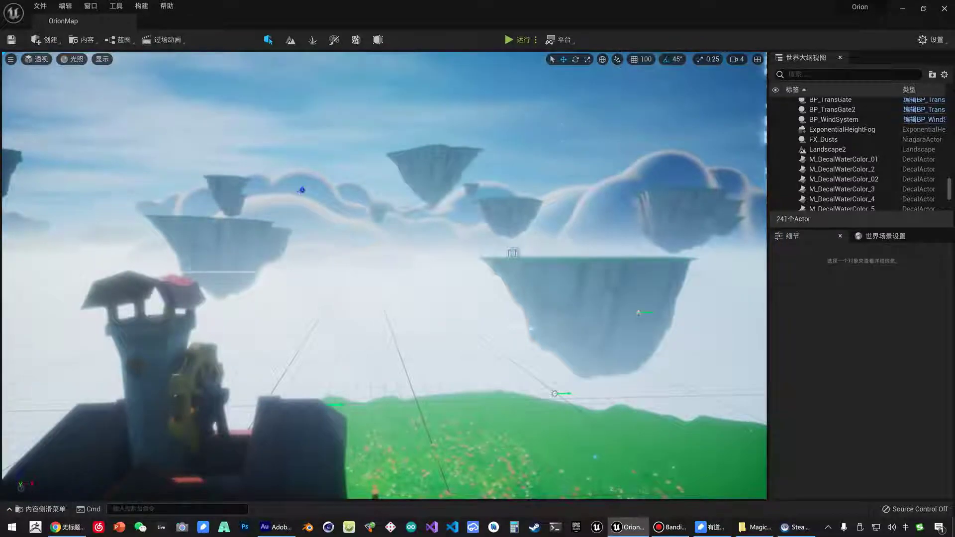
pyautogui.moveTo(302, 190); pyautogui.dragTo(302, 190, button='right')
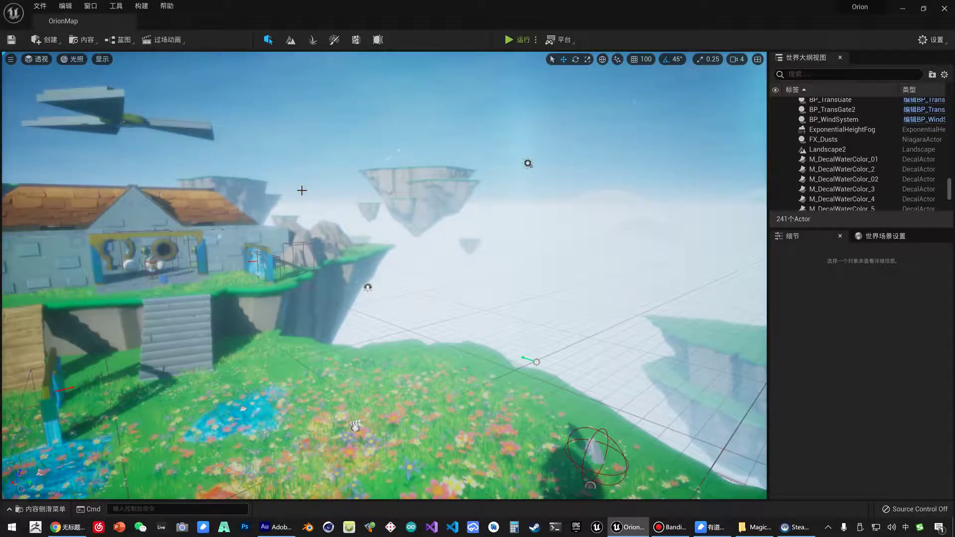
pyautogui.moveTo(309, 191); pyautogui.dragTo(603, 202, button='right')
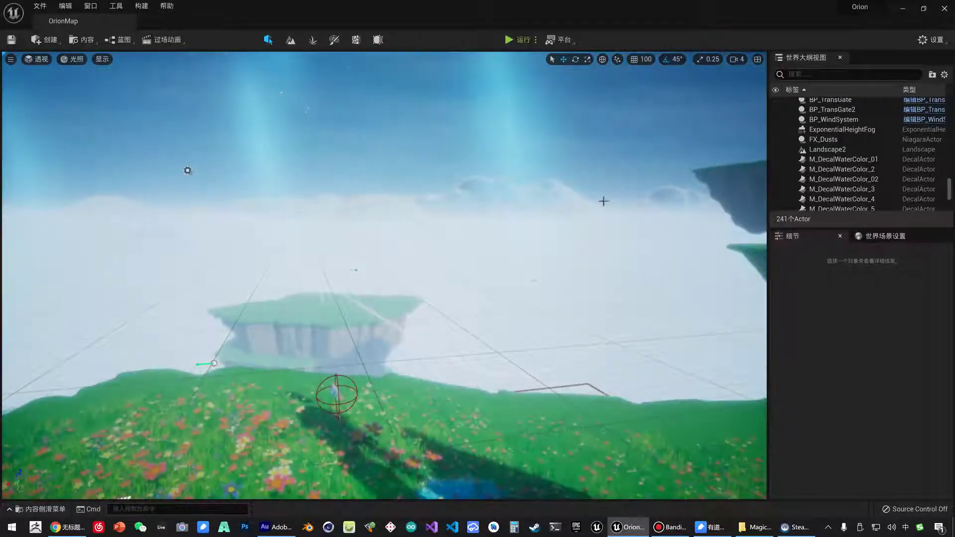
pyautogui.moveTo(546, 231)
pyautogui.mouseDown(button='right')
pyautogui.moveTo(572, 231)
pyautogui.moveTo(409, 322)
pyautogui.moveTo(398, 223)
pyautogui.mouseUp(button='right')
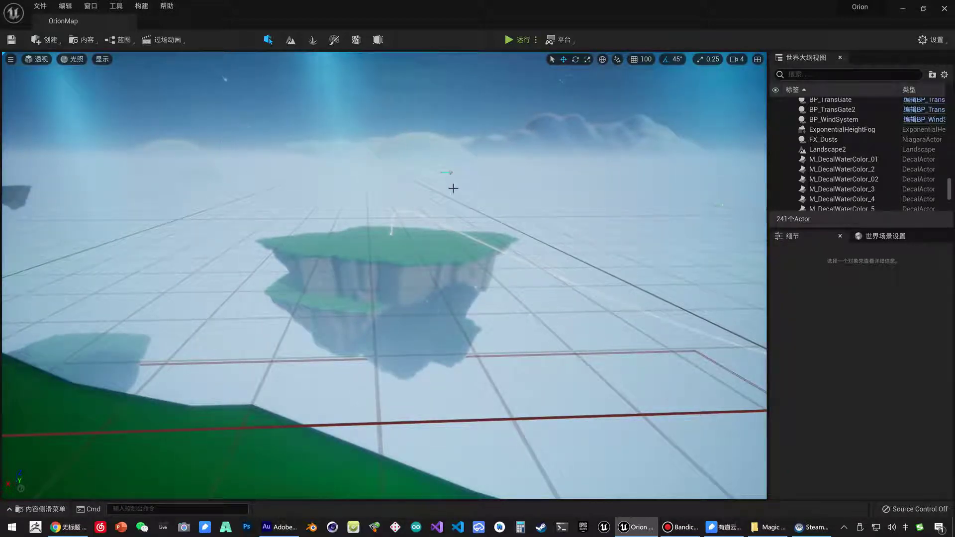
pyautogui.moveTo(421, 166)
pyautogui.mouseDown(button='right')
pyautogui.moveTo(423, 224)
pyautogui.moveTo(437, 177)
pyautogui.moveTo(438, 198)
pyautogui.moveTo(438, 150)
pyautogui.mouseUp(button='right')
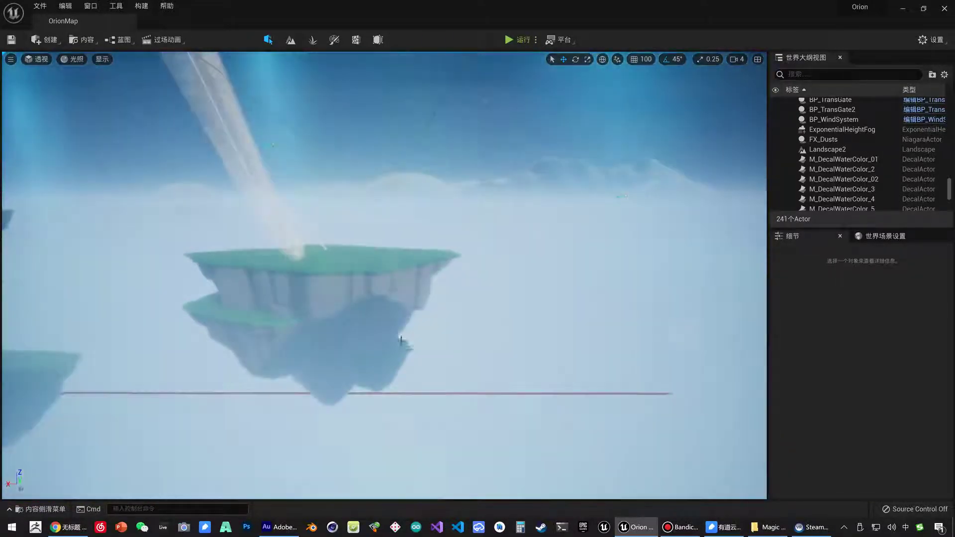
pyautogui.moveTo(379, 225); pyautogui.dragTo(379, 219, button='right')
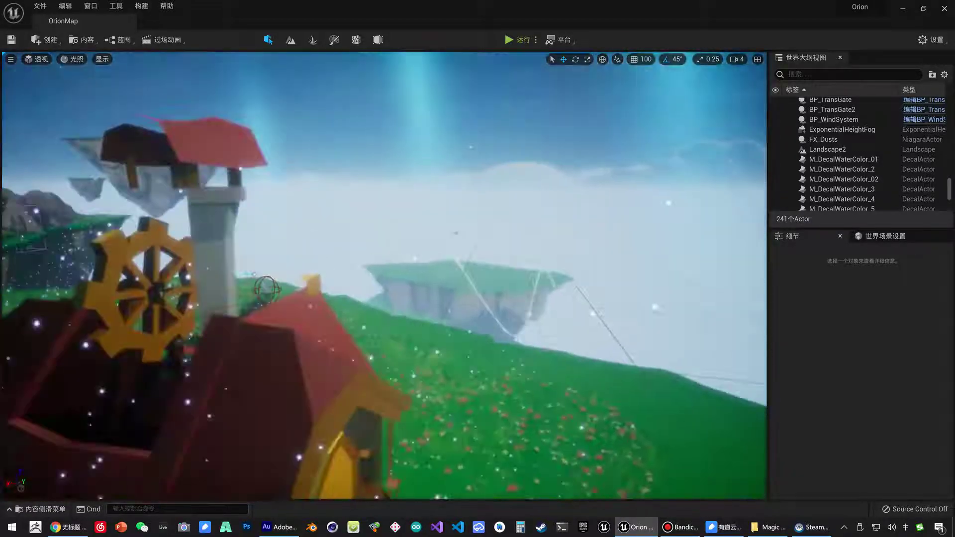
pyautogui.moveTo(388, 260); pyautogui.dragTo(387, 260, button='right')
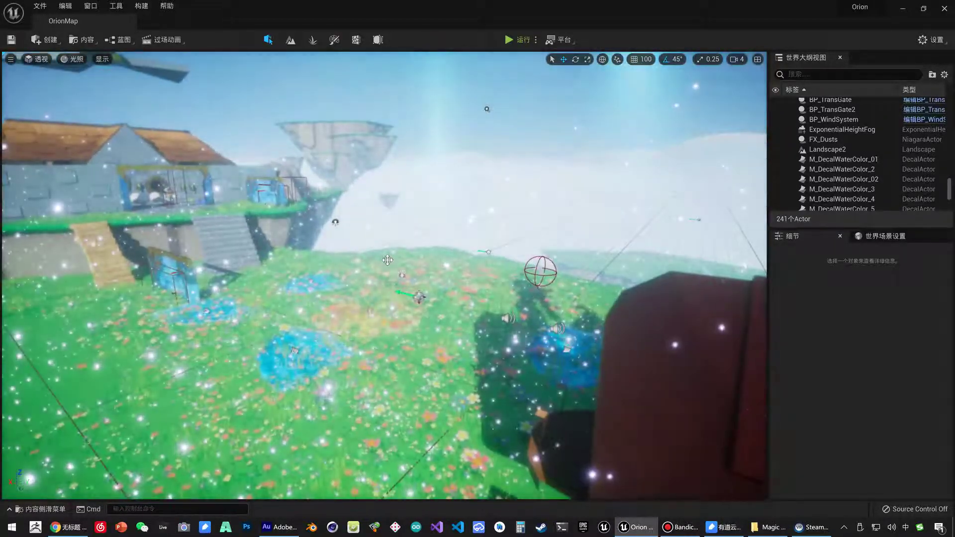
# Open the Levels panel from the Window menu and dock it as a tab beside World Outliner
pyautogui.click(90, 7)
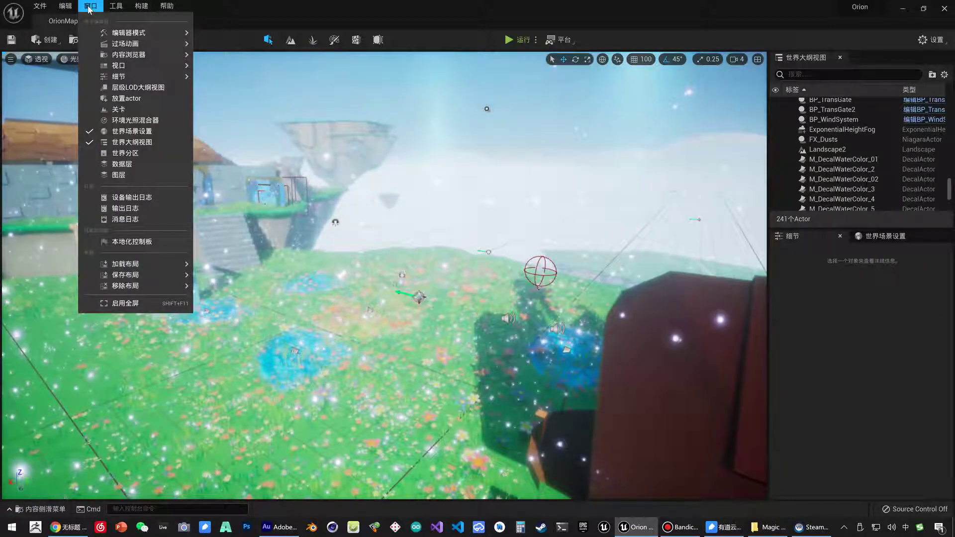
pyautogui.click(123, 110)
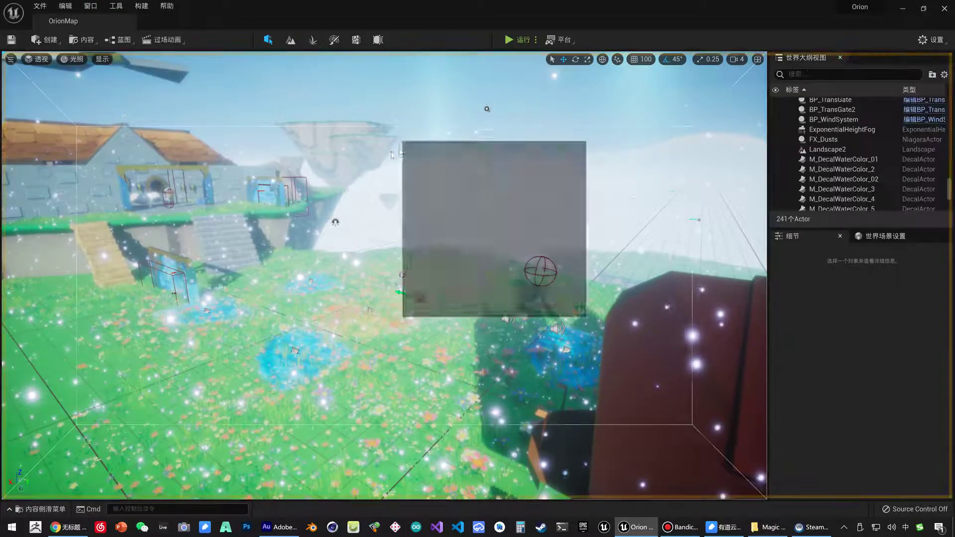
pyautogui.moveTo(870, 58); pyautogui.dragTo(449, 246)
pyautogui.moveTo(474, 171); pyautogui.dragTo(488, 158)
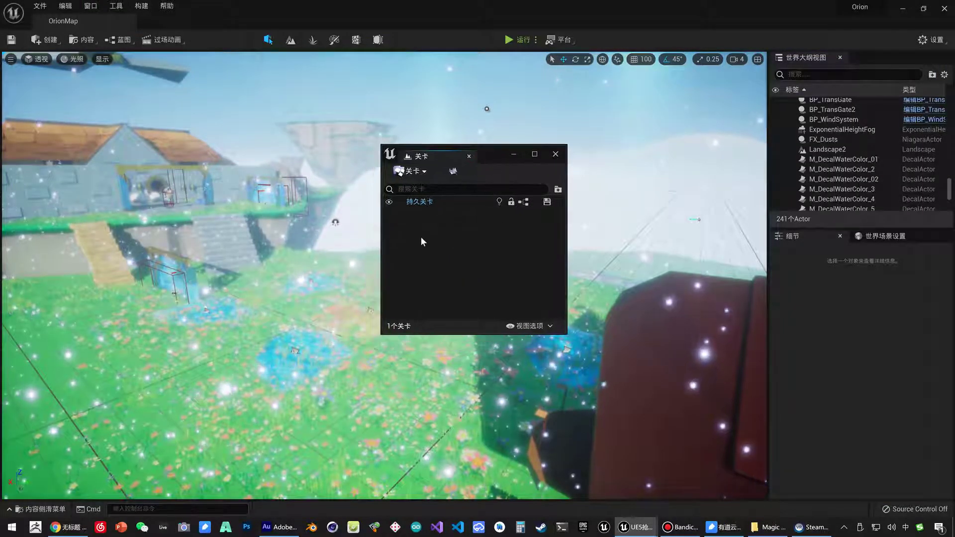
pyautogui.click(422, 203)
pyautogui.click(433, 229)
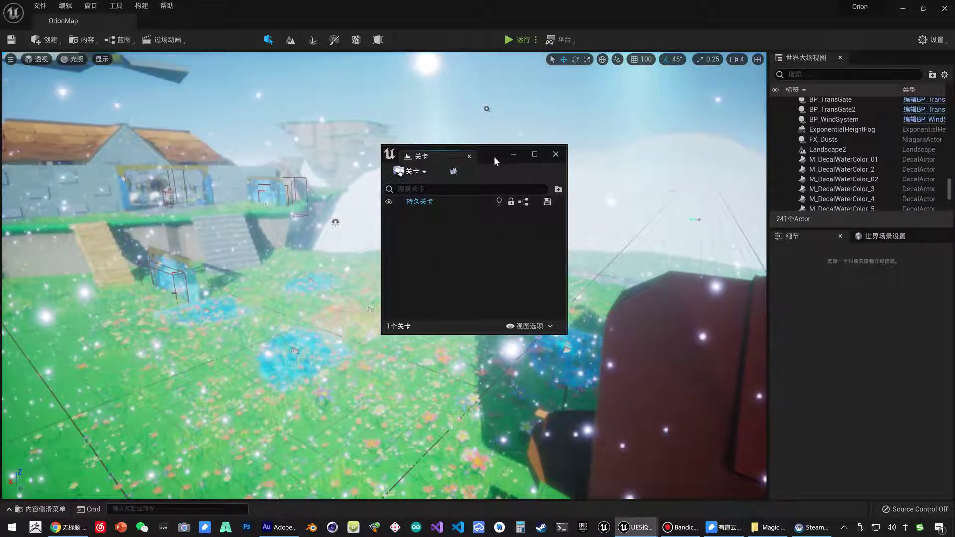
pyautogui.moveTo(444, 157); pyautogui.dragTo(869, 61)
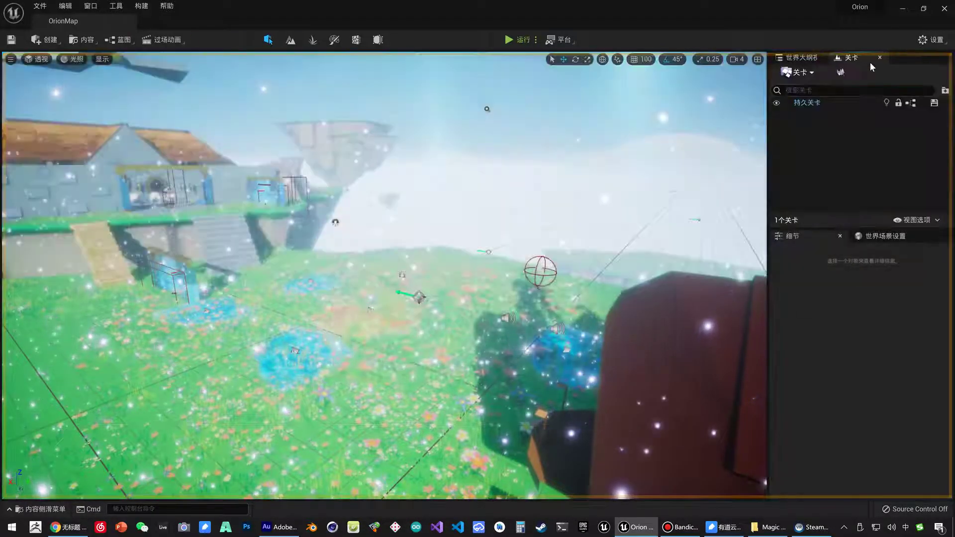
# Create a new level from a template and save it as OrionMap_East_01 in Maps
pyautogui.click(797, 75)
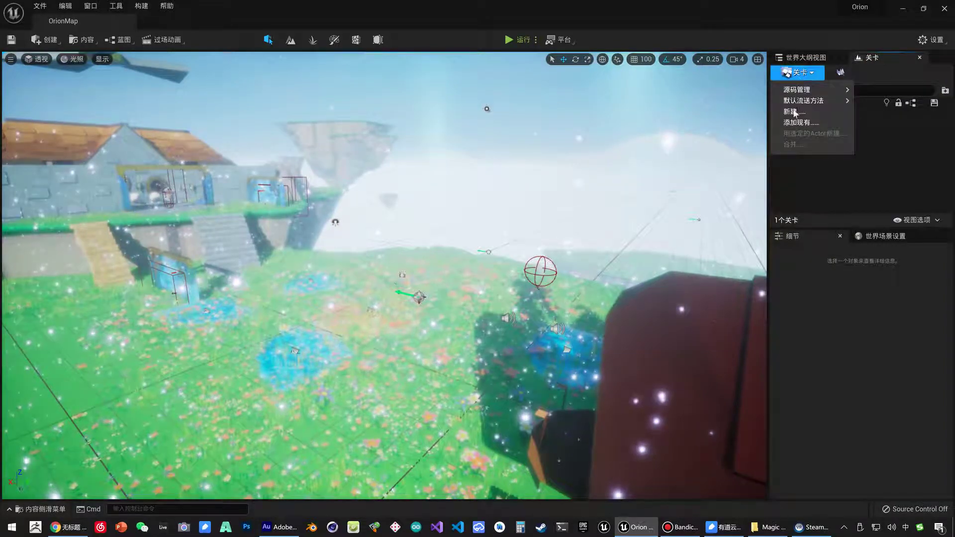
pyautogui.click(794, 112)
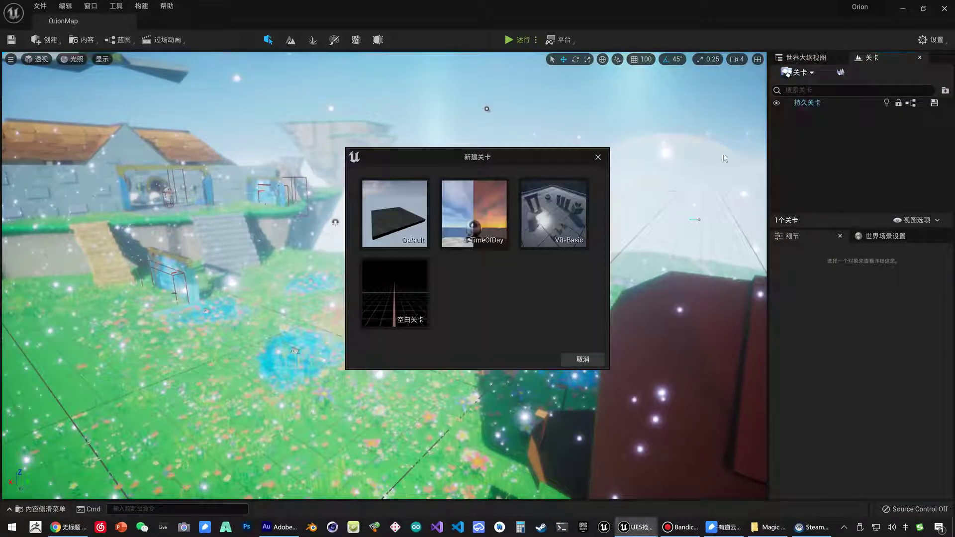
pyautogui.click(400, 323)
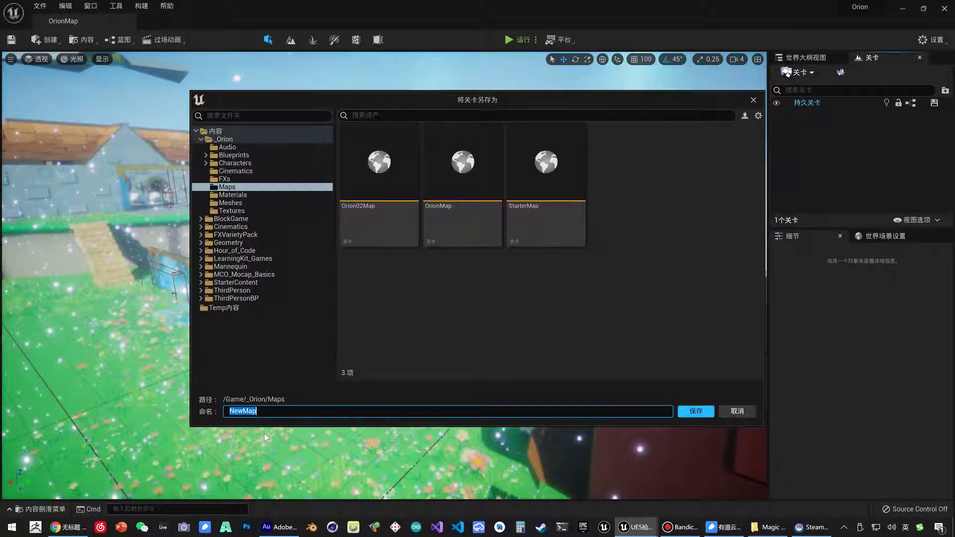
pyautogui.write('Orion')
pyautogui.click(695, 413)
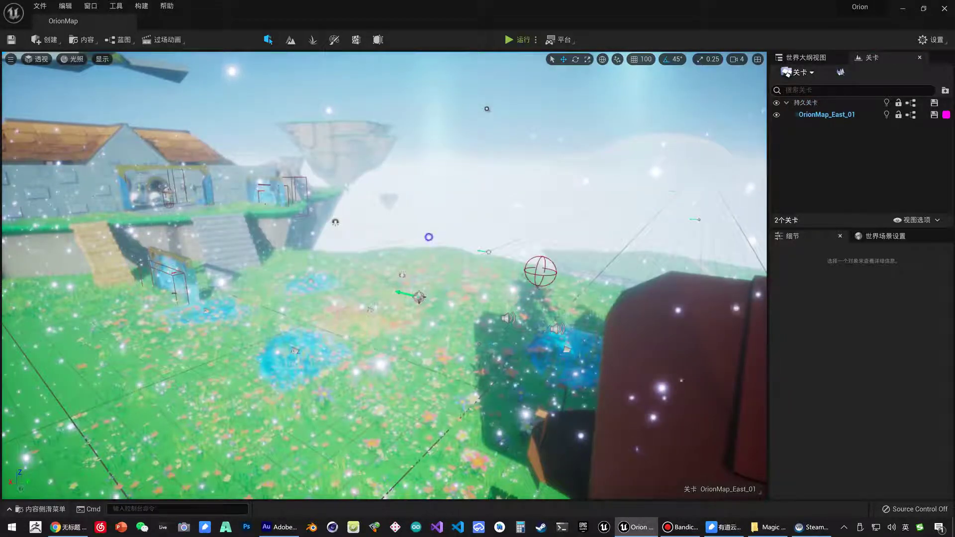
# Make OrionMap_East_01 the current level
pyautogui.moveTo(408, 243)
pyautogui.mouseDown(button='right')
pyautogui.moveTo(448, 234)
pyautogui.moveTo(438, 238)
pyautogui.mouseUp(button='right')
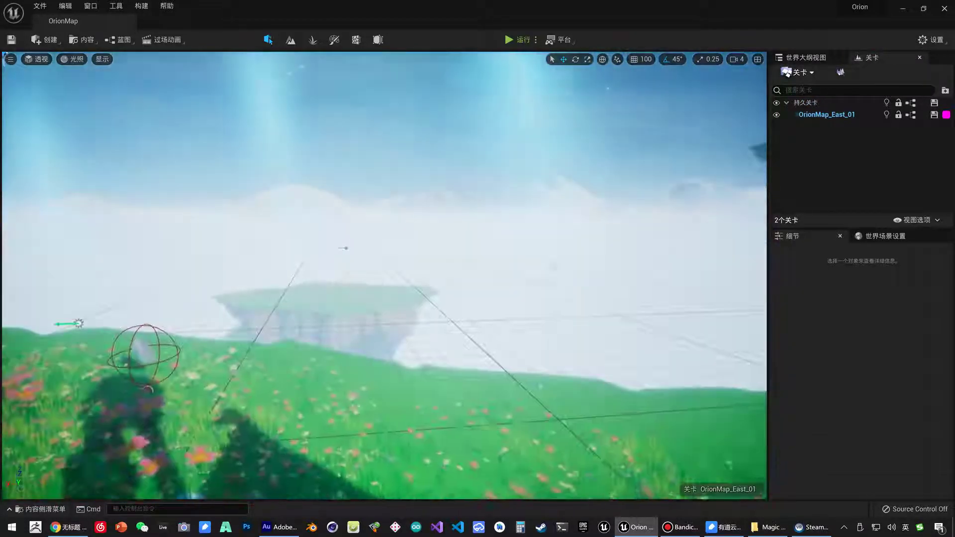
pyautogui.click(825, 115)
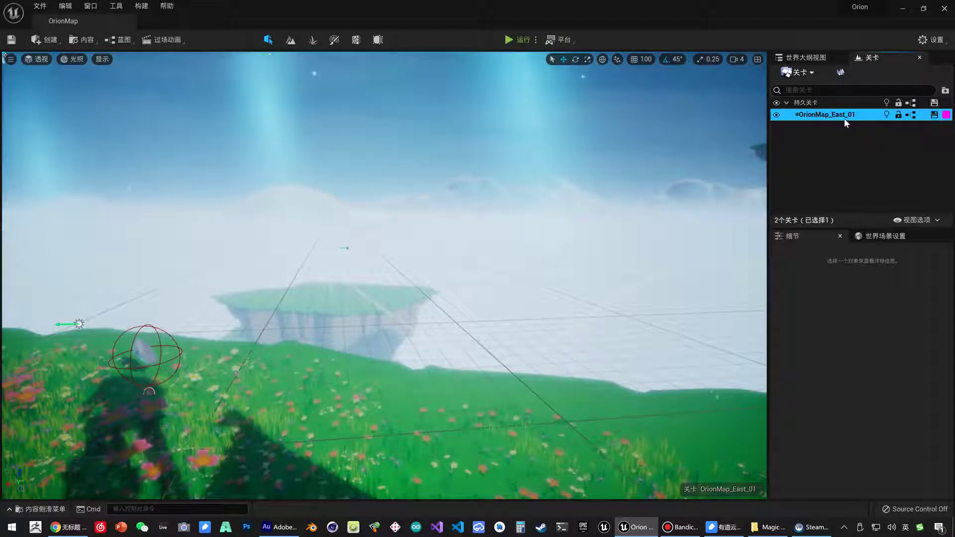
pyautogui.doubleClick(825, 117)
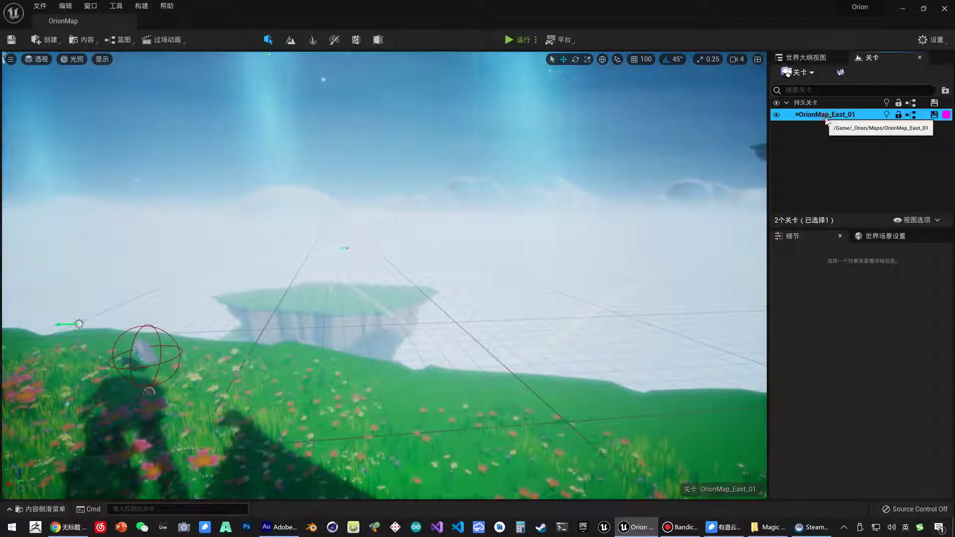
# Select the large floating island and move it out along Y to about 20041
pyautogui.moveTo(383, 273); pyautogui.dragTo(383, 274, button='right')
pyautogui.click(393, 294)
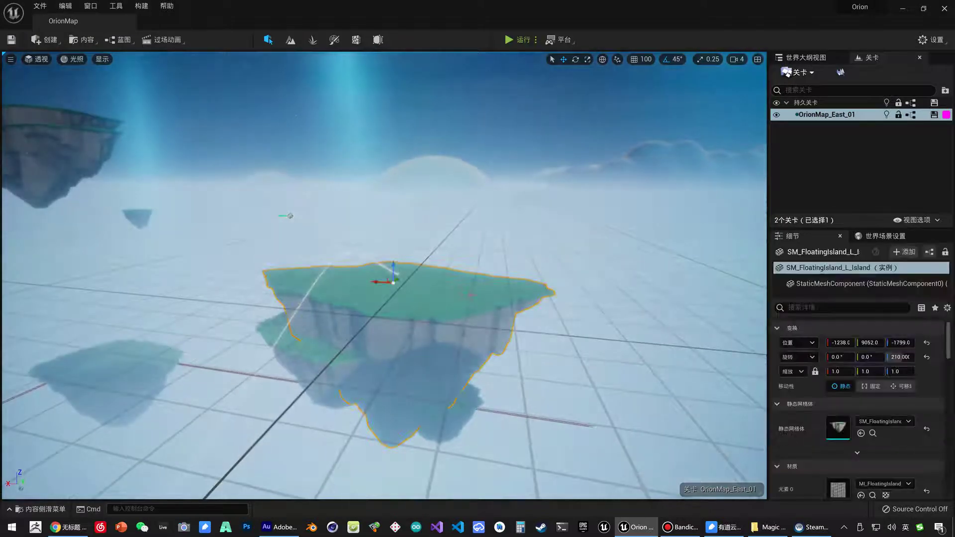
pyautogui.moveTo(393, 266); pyautogui.dragTo(396, 187)
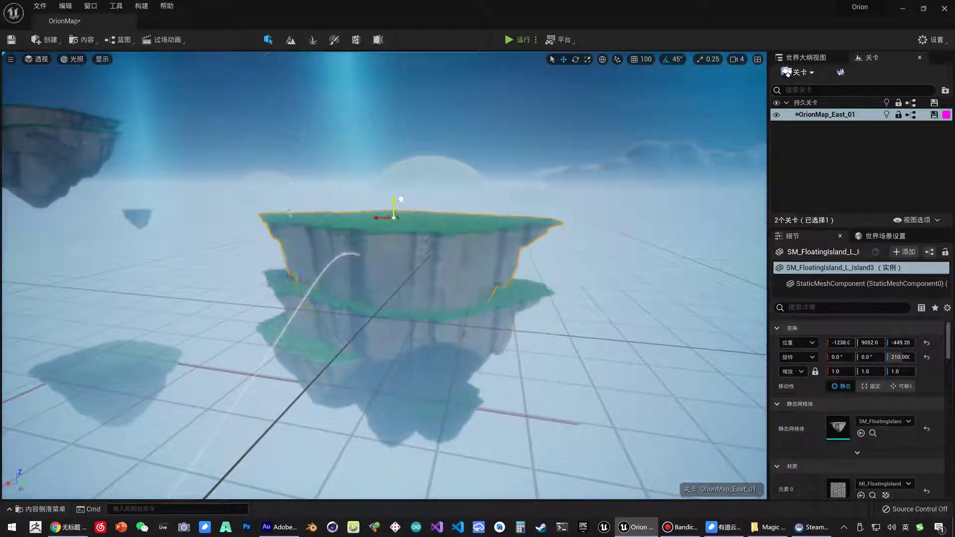
pyautogui.moveTo(397, 188); pyautogui.dragTo(396, 187, button='right')
pyautogui.press('f')
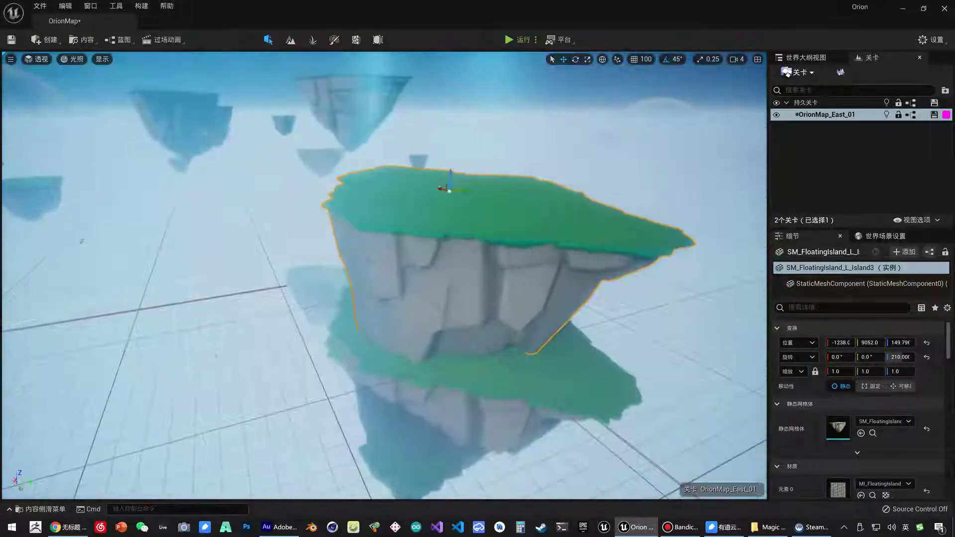
pyautogui.moveTo(446, 193)
pyautogui.mouseDown()
pyautogui.moveTo(690, 187)
pyautogui.moveTo(686, 174)
pyautogui.moveTo(742, 167)
pyautogui.mouseUp()
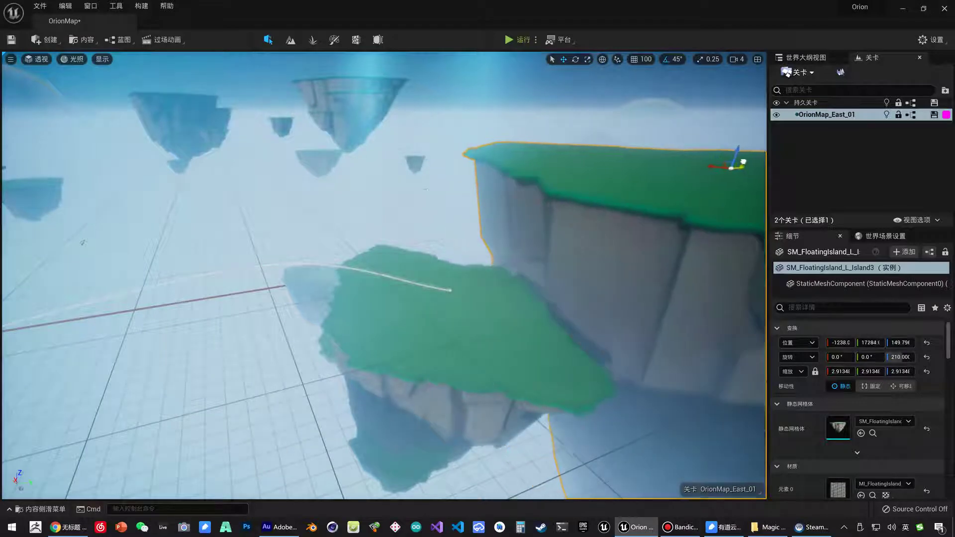
pyautogui.scroll(-3, 736, 168)
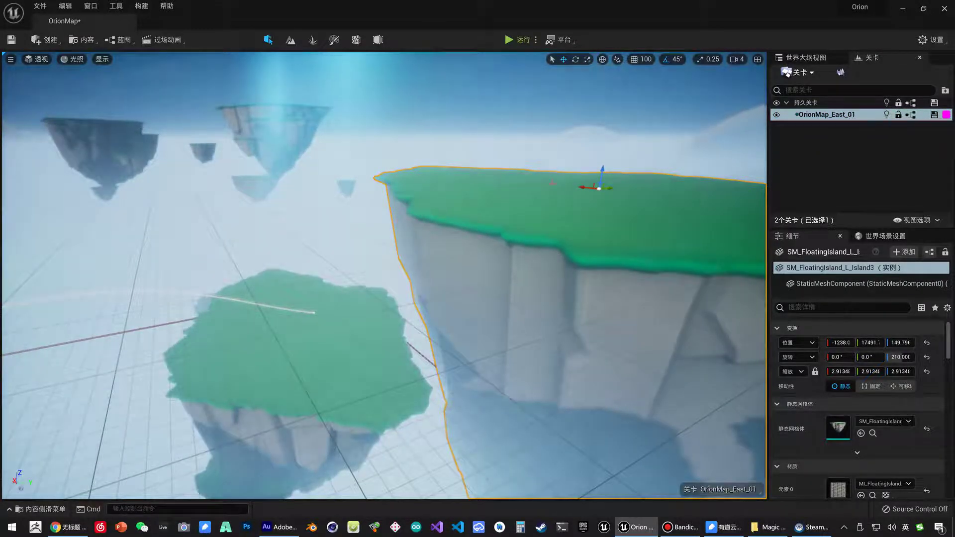
pyautogui.keyDown('shift'); pyautogui.moveTo(602, 187); pyautogui.dragTo(488, 183); pyautogui.keyUp('shift')
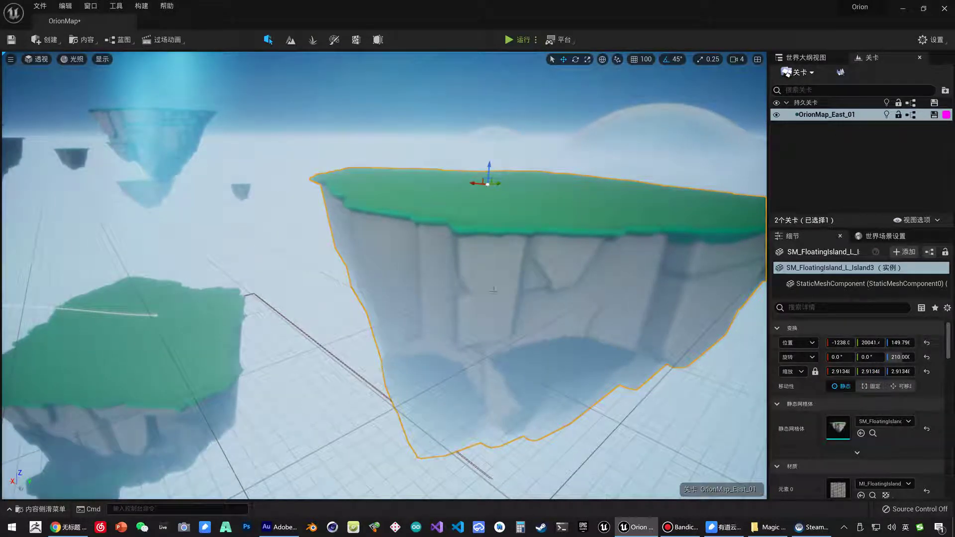
# Make the Persistent Level the current level again
pyautogui.click(831, 117)
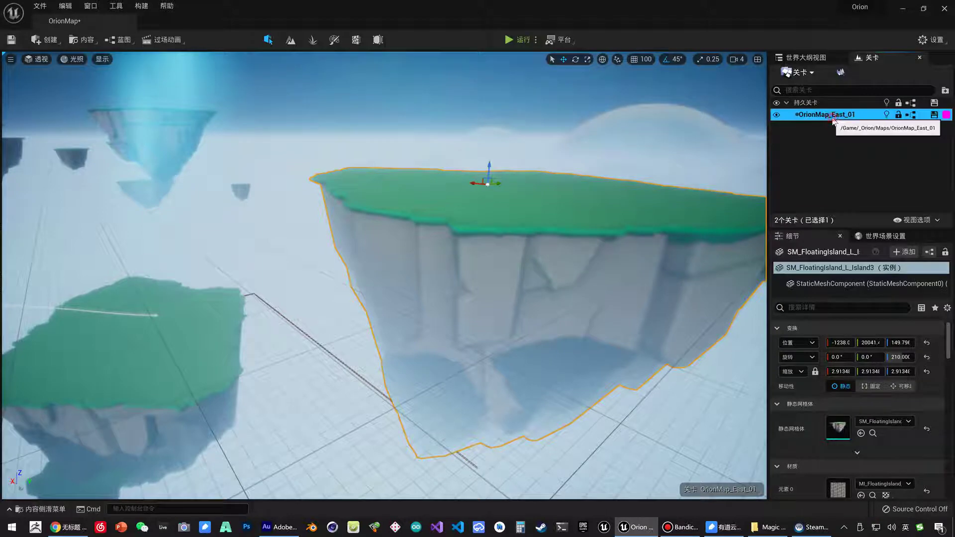
pyautogui.click(792, 105)
pyautogui.moveTo(398, 273)
pyautogui.mouseDown(button='right')
pyautogui.moveTo(299, 278)
pyautogui.moveTo(298, 251)
pyautogui.mouseUp(button='right')
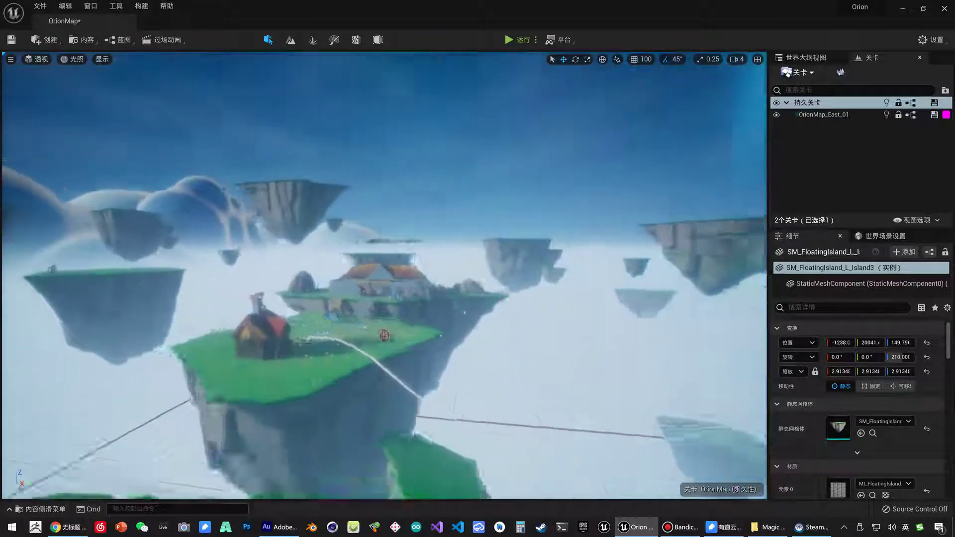
# Save all maps and open OrionMap_East_01 to check that the sublevel is empty
pyautogui.hotkey('ctrl', 's')
pyautogui.hotkey('ctrl', 'space')
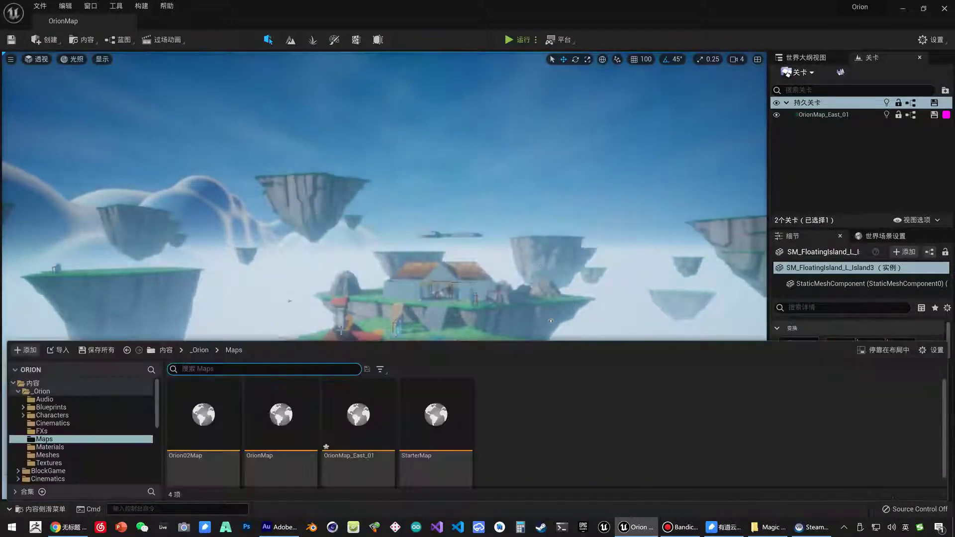
pyautogui.doubleClick(352, 427)
pyautogui.click(491, 373)
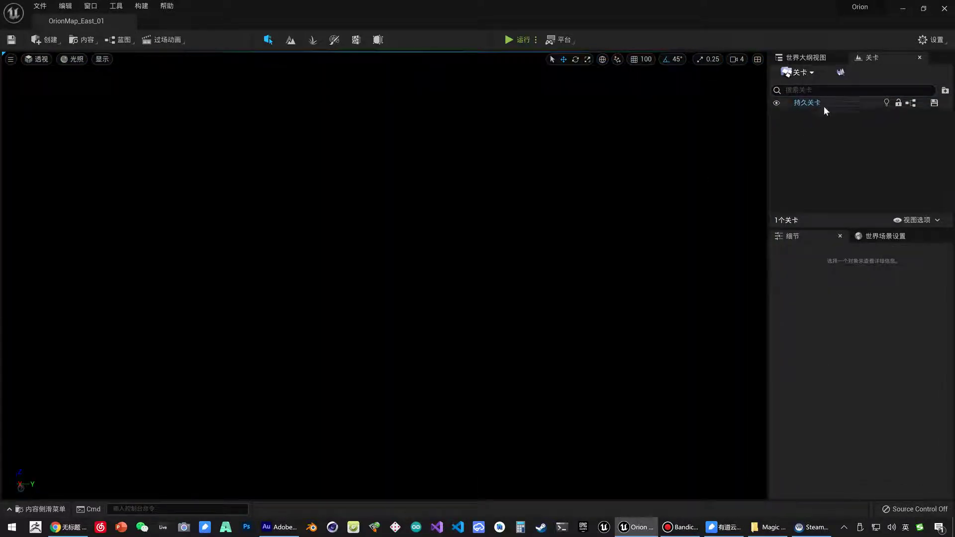
pyautogui.click(819, 59)
pyautogui.click(866, 103)
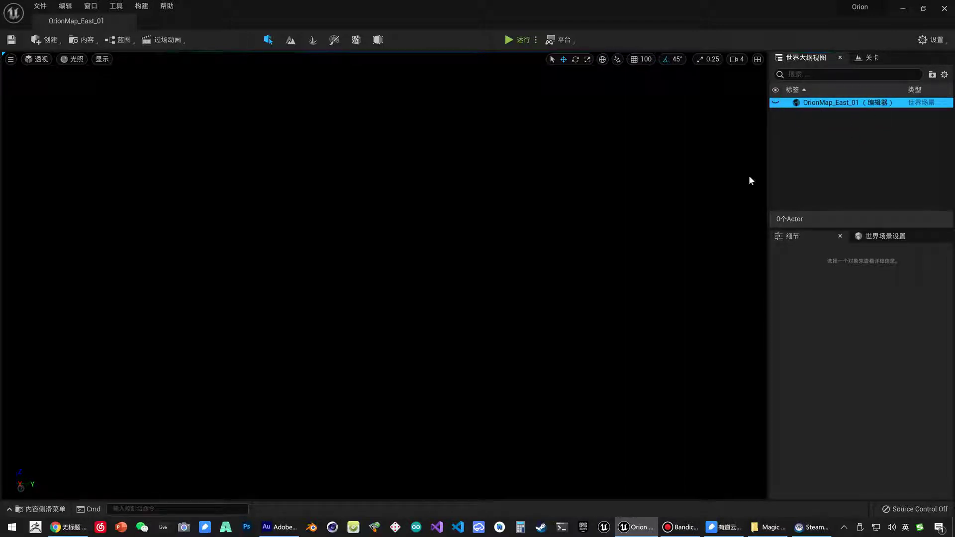
pyautogui.moveTo(751, 181); pyautogui.dragTo(751, 180, button='right')
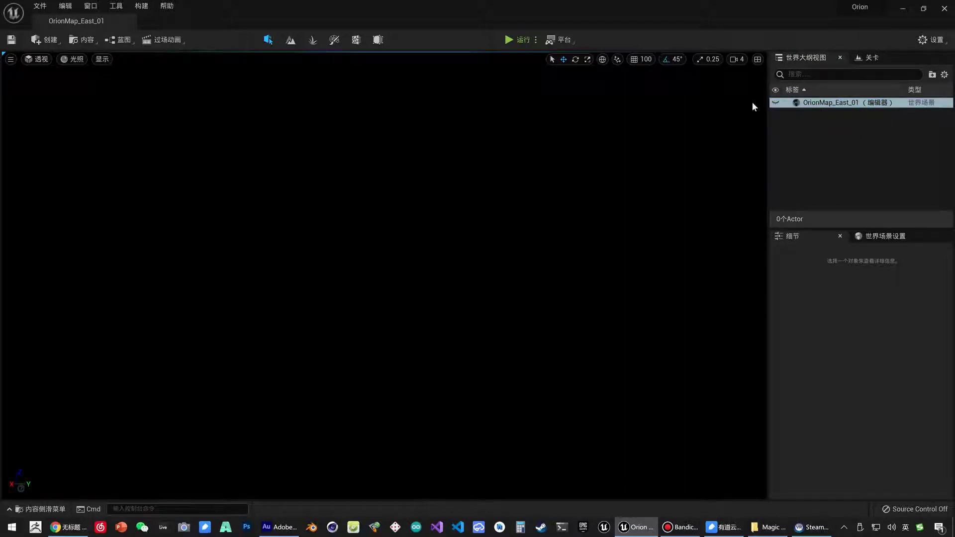
# Reopen the OrionMap map and start a Play-In-Editor session
pyautogui.hotkey('ctrl', 'space')
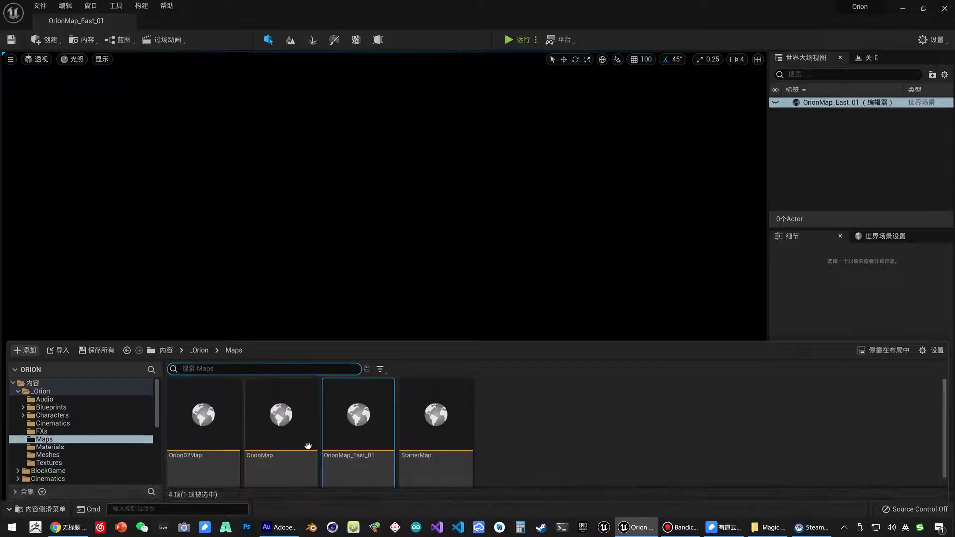
pyautogui.click(272, 416)
pyautogui.doubleClick(271, 416)
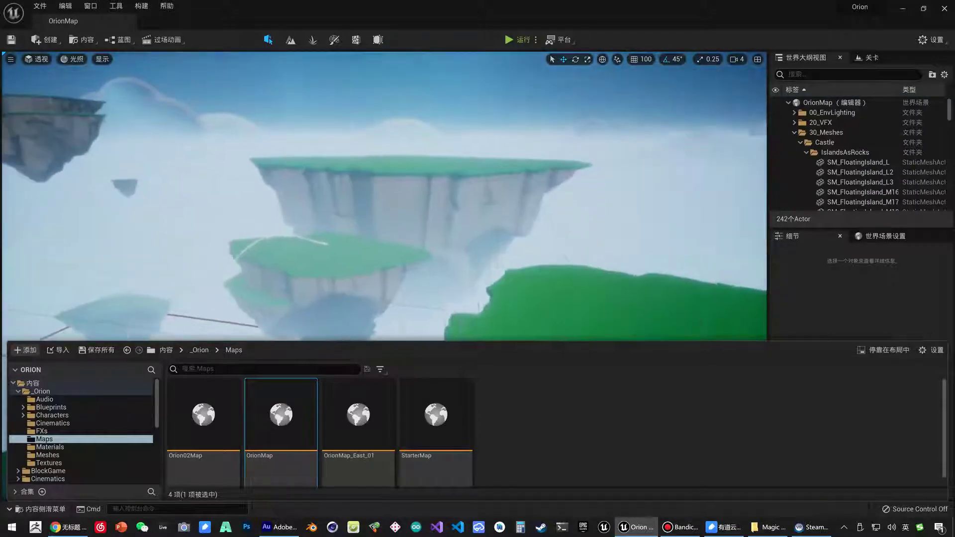
pyautogui.moveTo(383, 199); pyautogui.dragTo(447, 189, button='right')
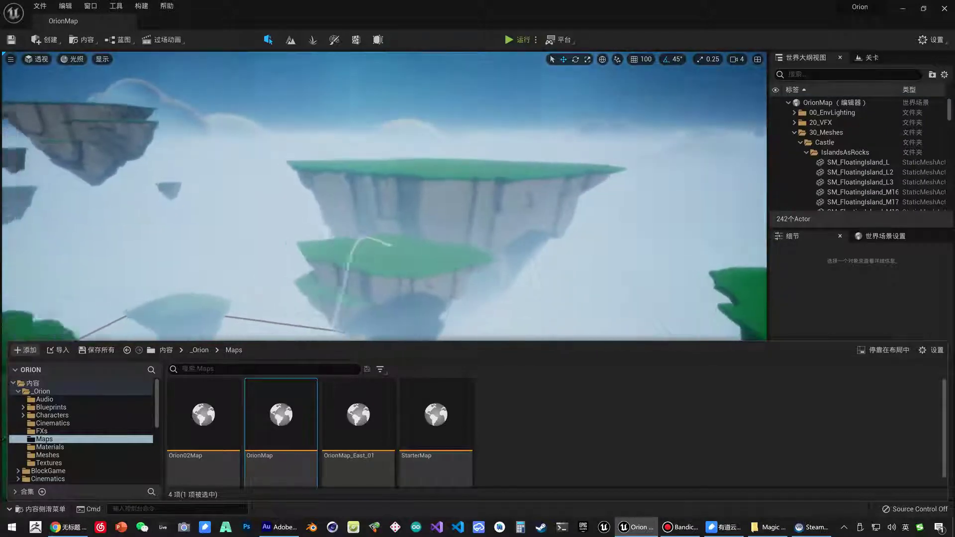
pyautogui.click(523, 40)
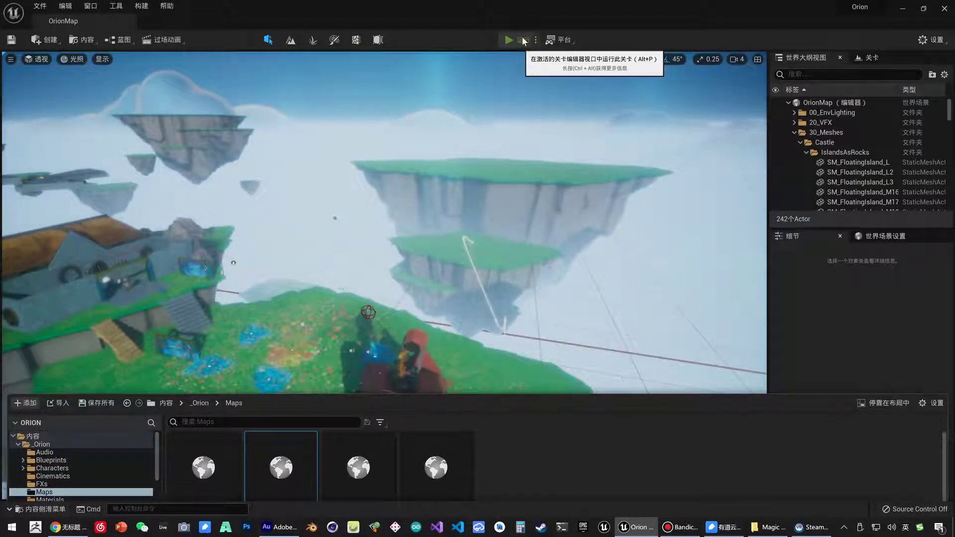
pyautogui.click(523, 40)
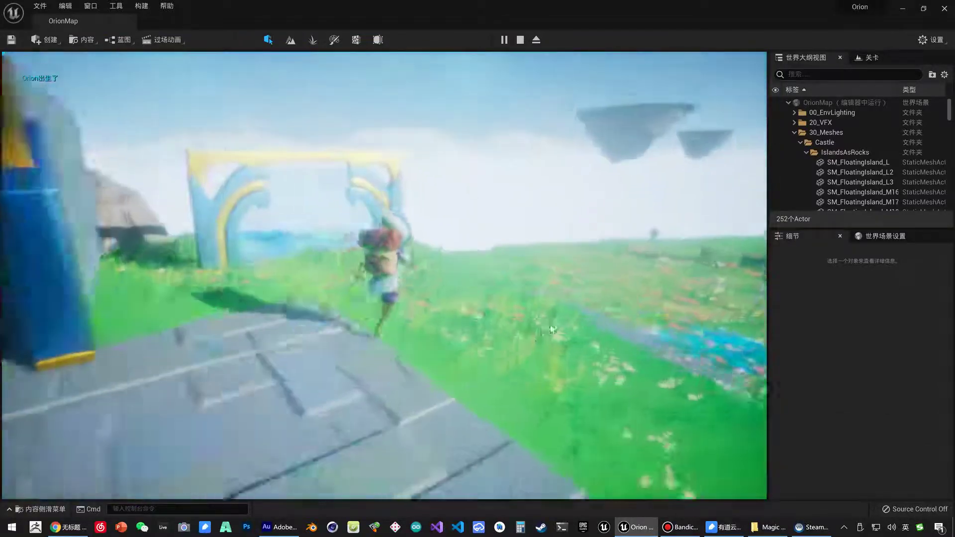
# Run the character across the meadow, stop the play-test with Esc, and orbit the editor view
pyautogui.press('w')
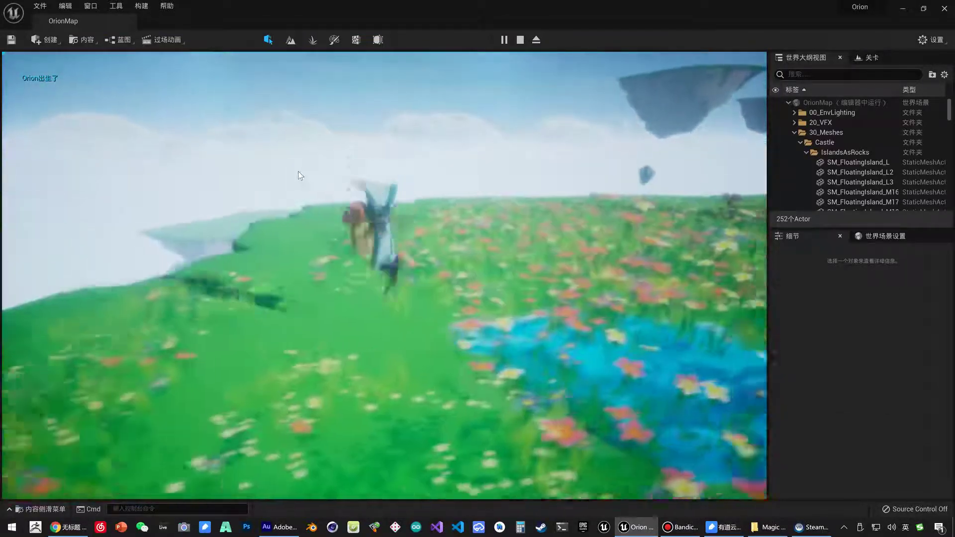
pyautogui.press('w')
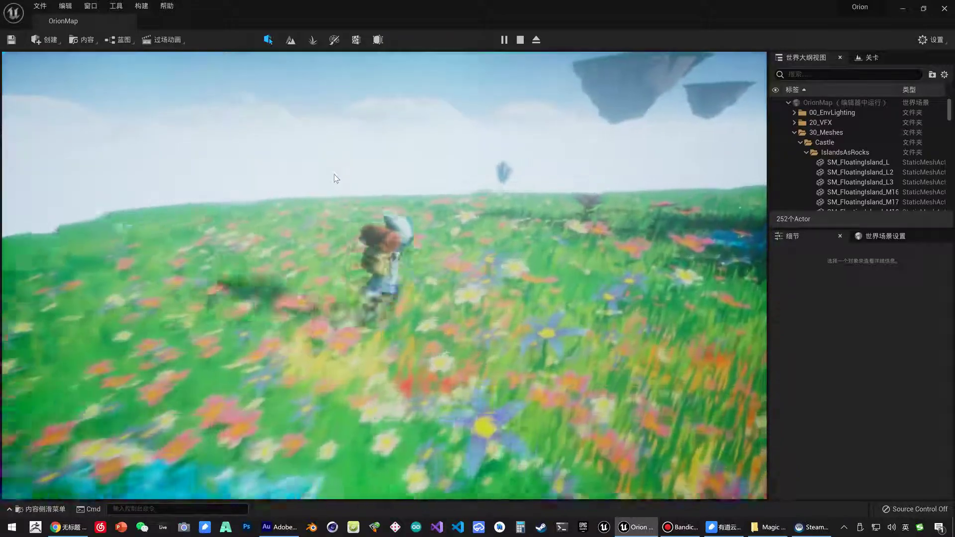
pyautogui.press('w')
pyautogui.press('Escape')
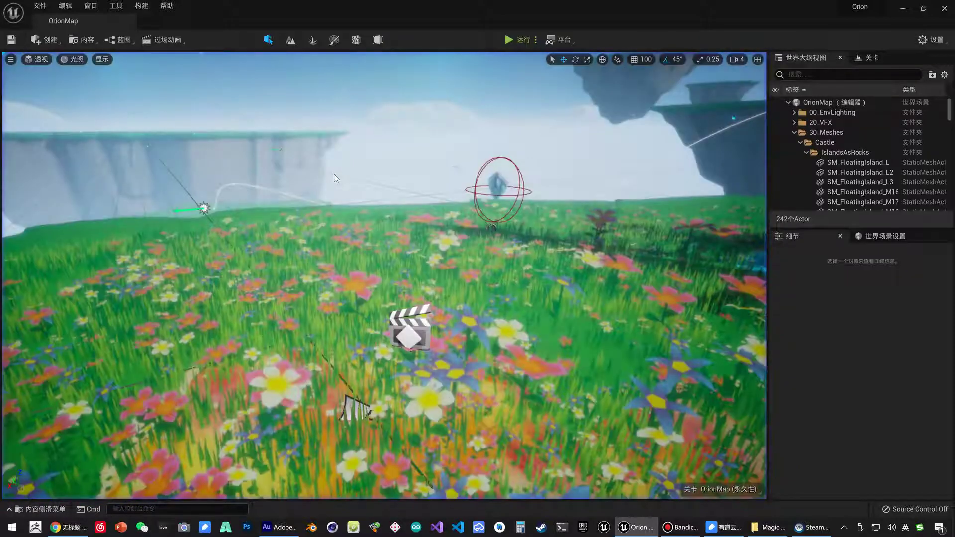
pyautogui.moveTo(333, 174); pyautogui.dragTo(279, 164, button='right')
pyautogui.moveTo(497, 204); pyautogui.dragTo(394, 203, button='right')
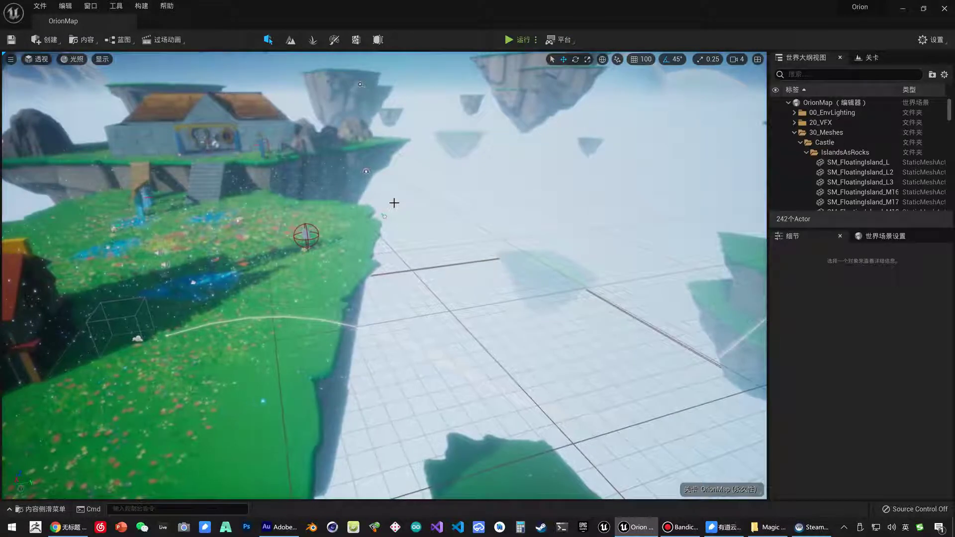
# Place a Level Streaming Volume from Create > Volumes and frame it on the meadow island
pyautogui.click(49, 42)
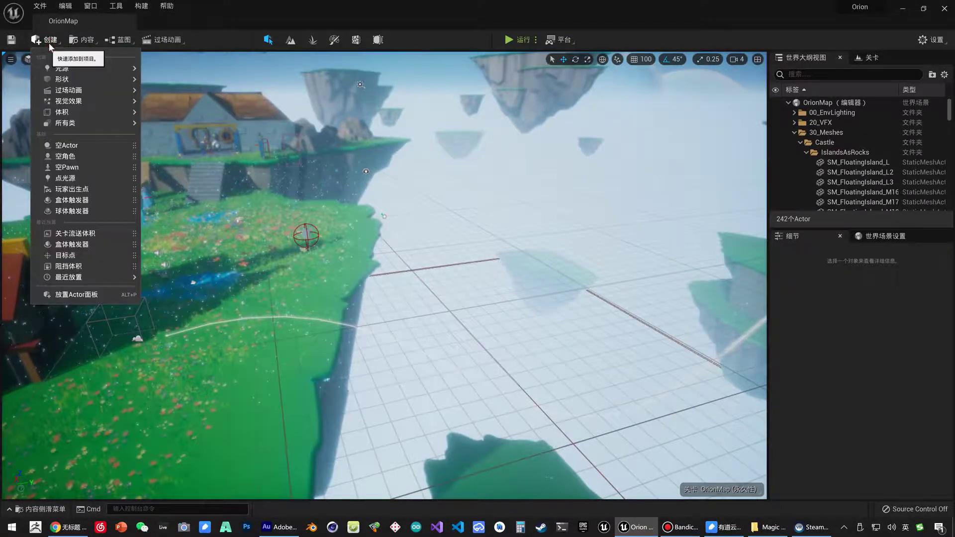
pyautogui.moveTo(85, 111)
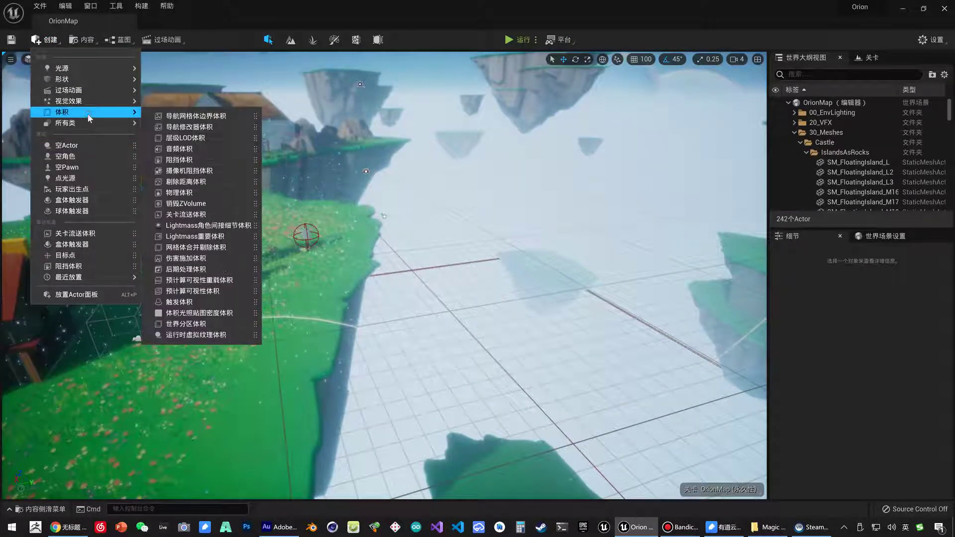
pyautogui.click(204, 214)
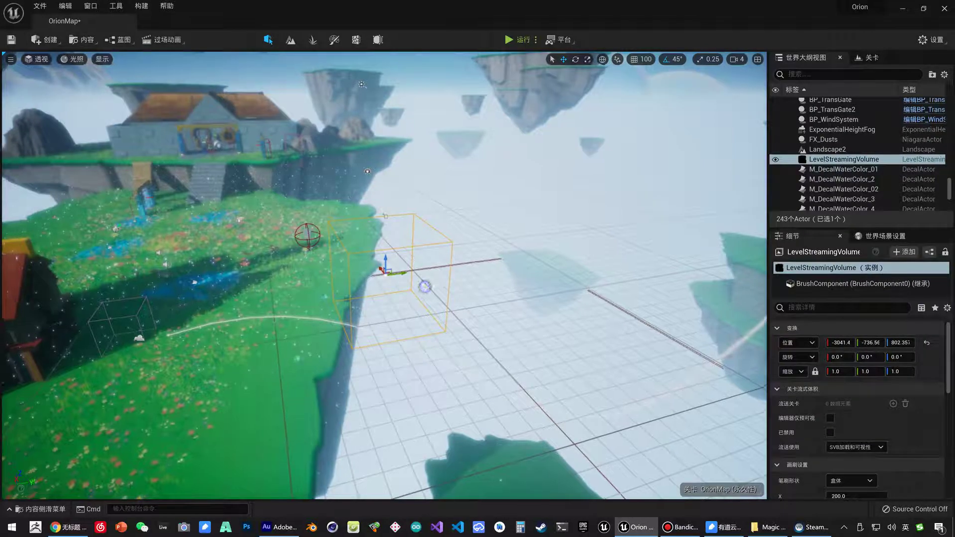
pyautogui.moveTo(203, 214); pyautogui.dragTo(486, 249, button='right')
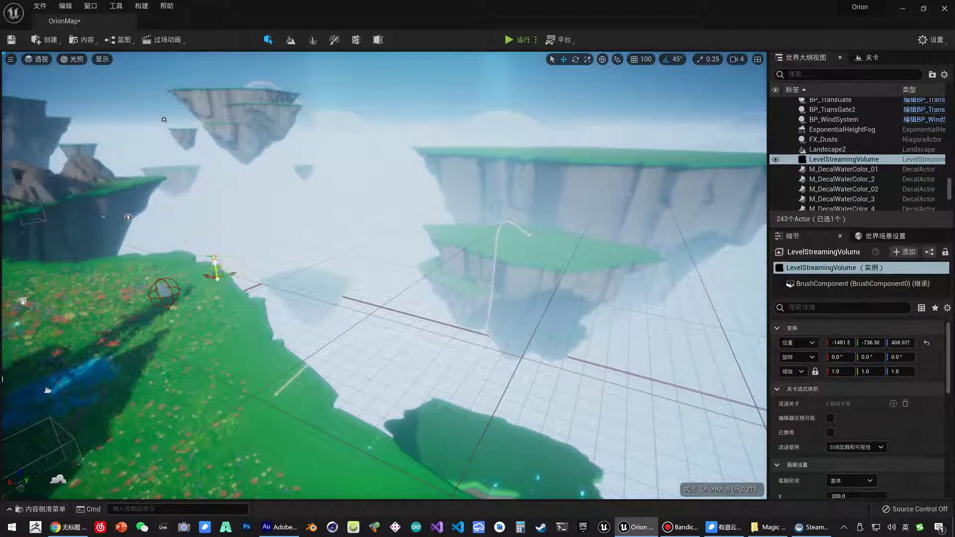
pyautogui.moveTo(255, 292); pyautogui.dragTo(318, 313, button='right')
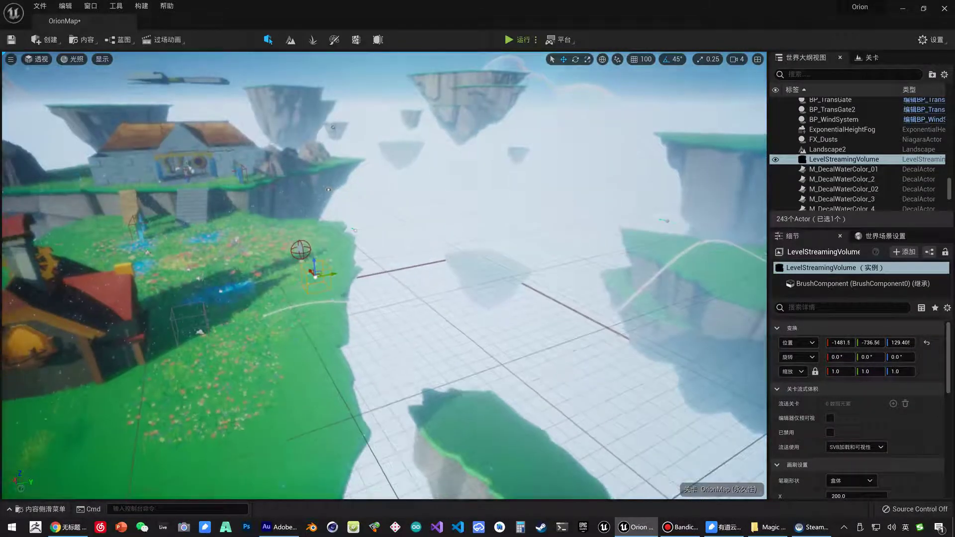
pyautogui.moveTo(592, 177)
pyautogui.mouseDown(button='right')
pyautogui.moveTo(622, 199)
pyautogui.moveTo(706, 204)
pyautogui.moveTo(547, 209)
pyautogui.mouseUp(button='right')
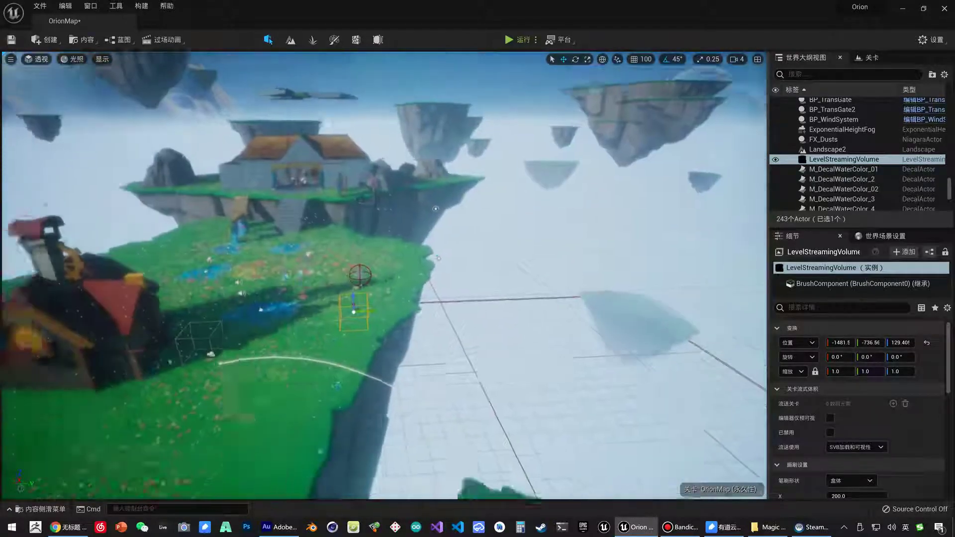
# Set the volume's Brush Settings X, Y and Z sizes to 2000
pyautogui.scroll(-3, 857, 446)
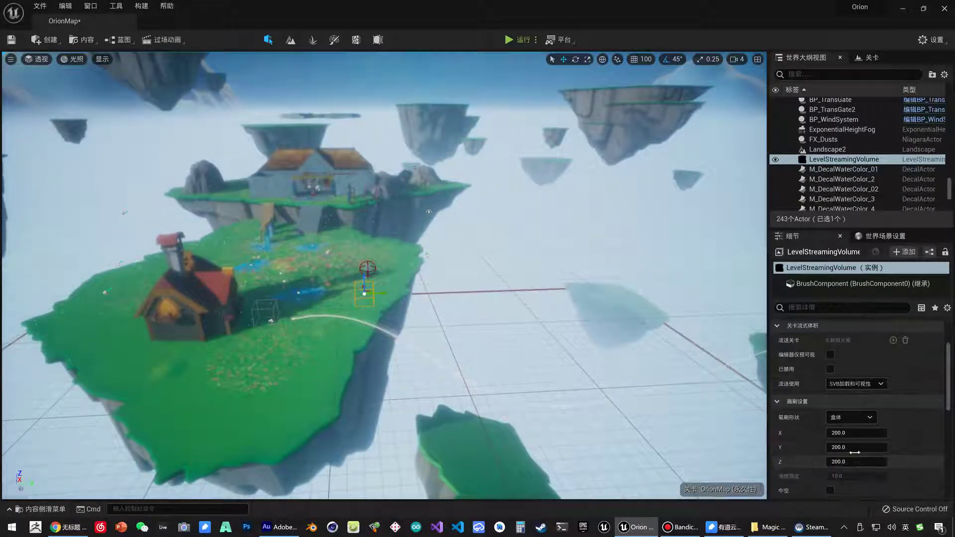
pyautogui.click(853, 433)
pyautogui.write('20')
pyautogui.click(851, 448)
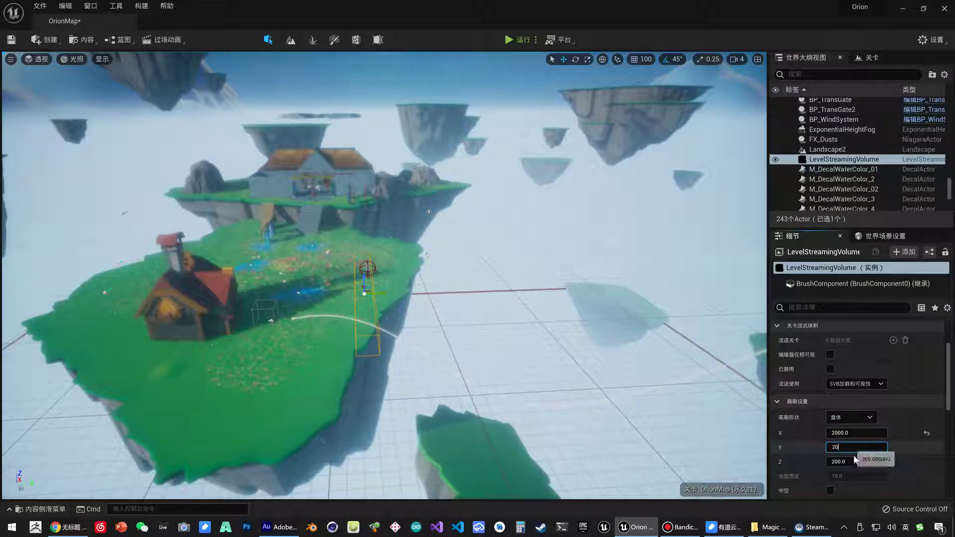
pyautogui.write('2000')
pyautogui.press('Return')
pyautogui.click(854, 462)
pyautogui.write('200')
pyautogui.press('Return')
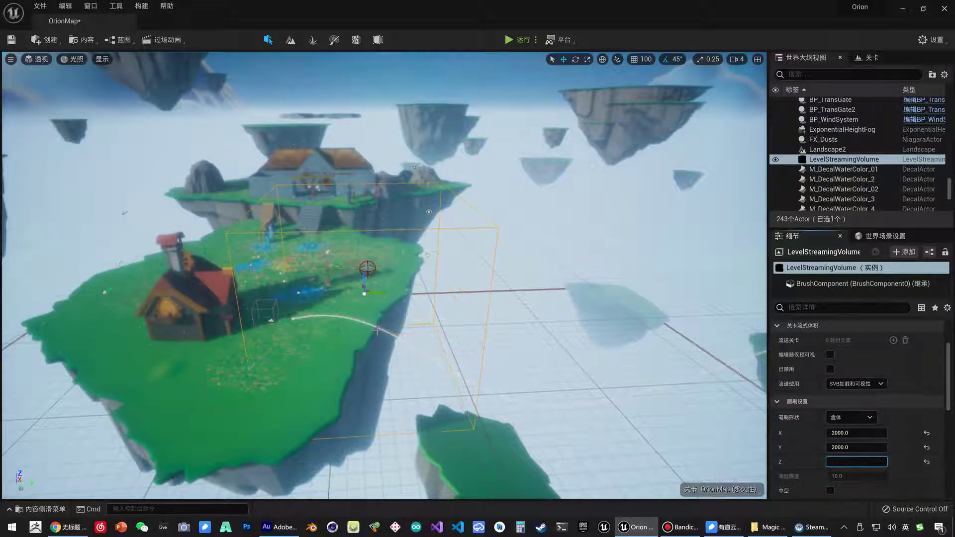
pyautogui.scroll(-5, 375, 314)
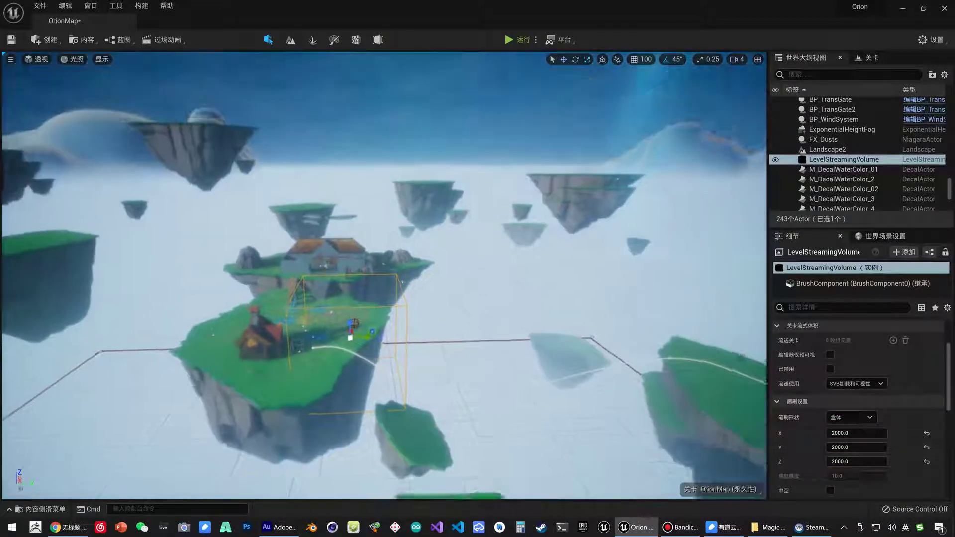
# Stretch the volume box upward with the Z handle and check it against the islands
pyautogui.moveTo(369, 299)
pyautogui.mouseDown(button='right')
pyautogui.moveTo(366, 307)
pyautogui.moveTo(389, 300)
pyautogui.mouseUp(button='right')
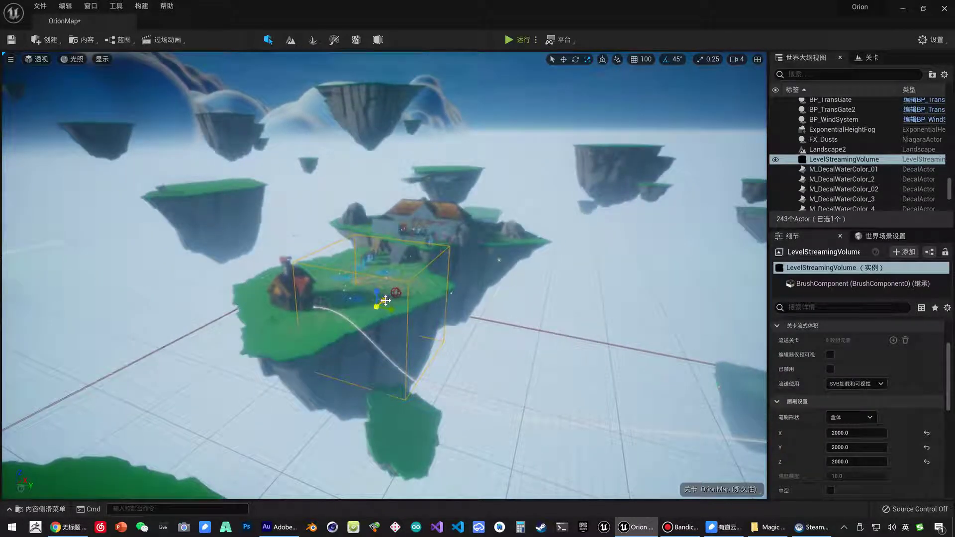
pyautogui.moveTo(389, 299); pyautogui.dragTo(428, 303, button='right')
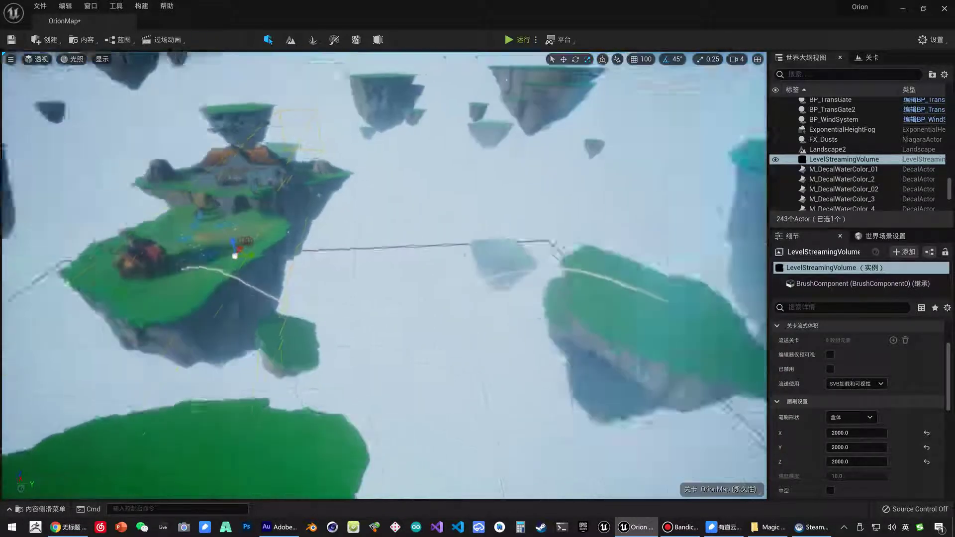
pyautogui.moveTo(290, 243); pyautogui.dragTo(262, 257, button='right')
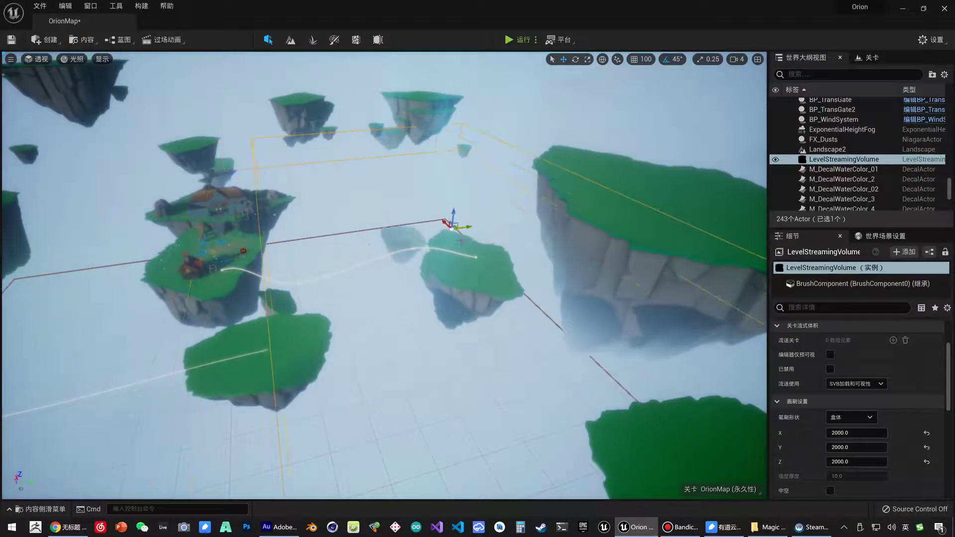
pyautogui.moveTo(454, 217); pyautogui.dragTo(453, 199)
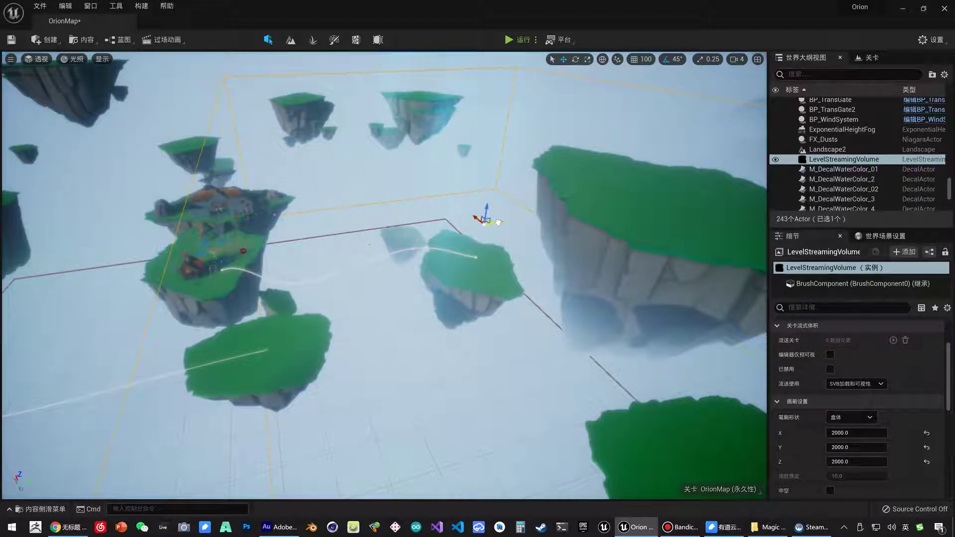
pyautogui.moveTo(503, 225); pyautogui.dragTo(503, 179, button='right')
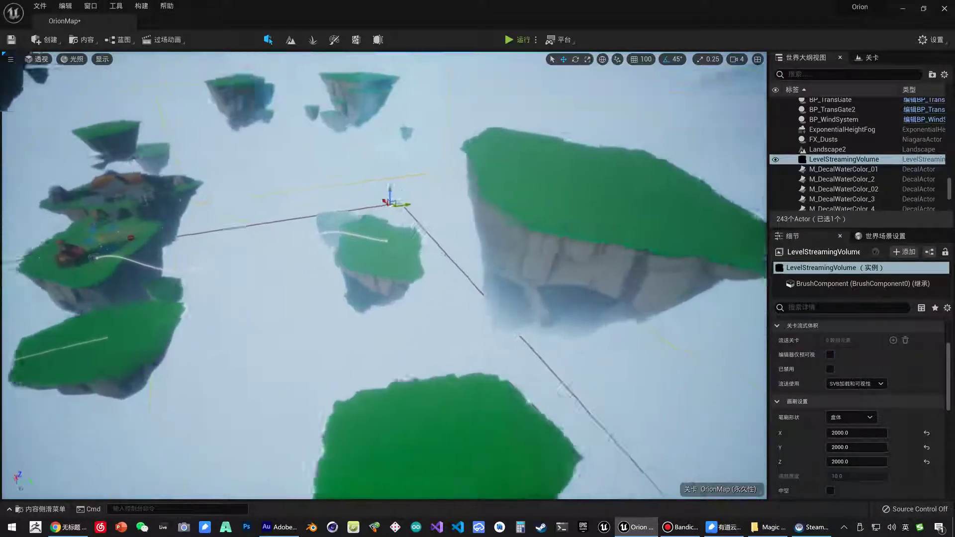
pyautogui.press('d')
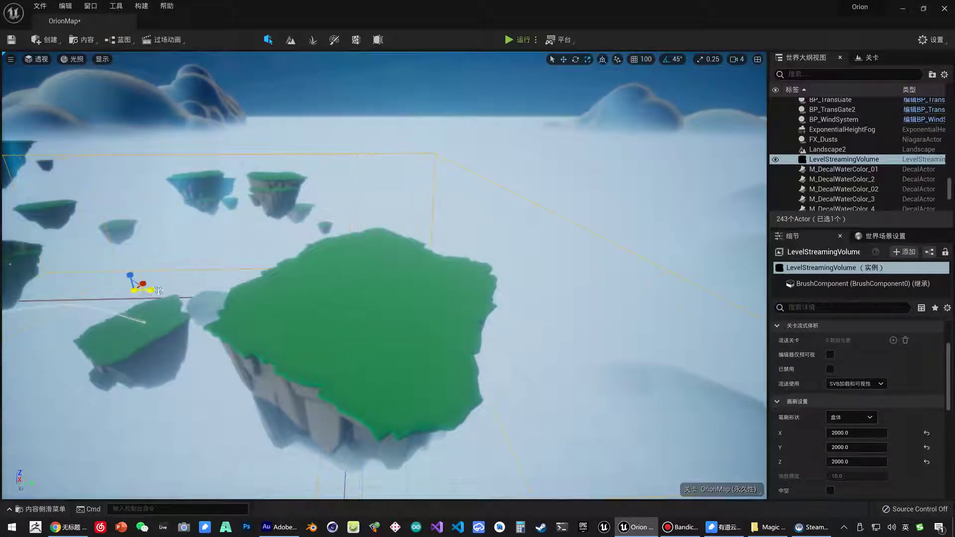
pyautogui.press('s')
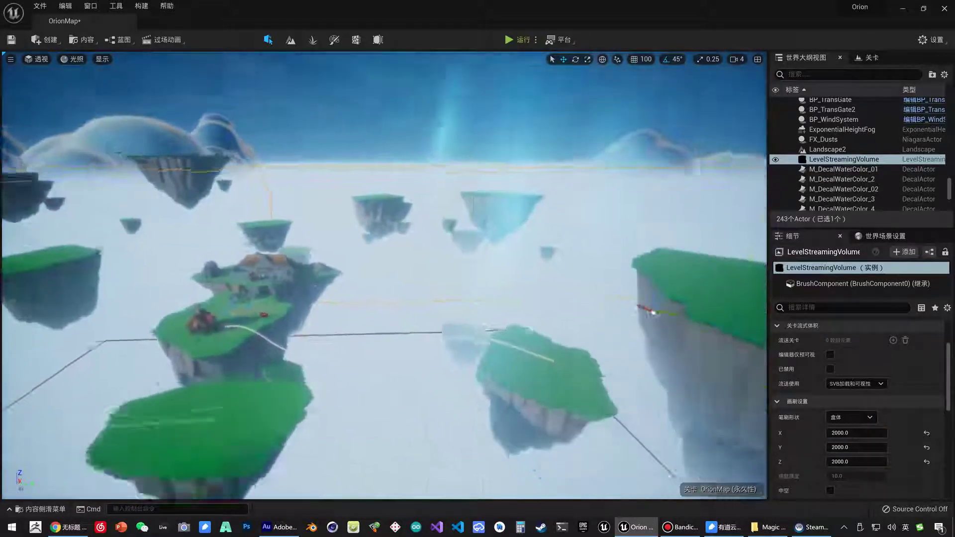
pyautogui.moveTo(503, 179); pyautogui.dragTo(503, 224, button='right')
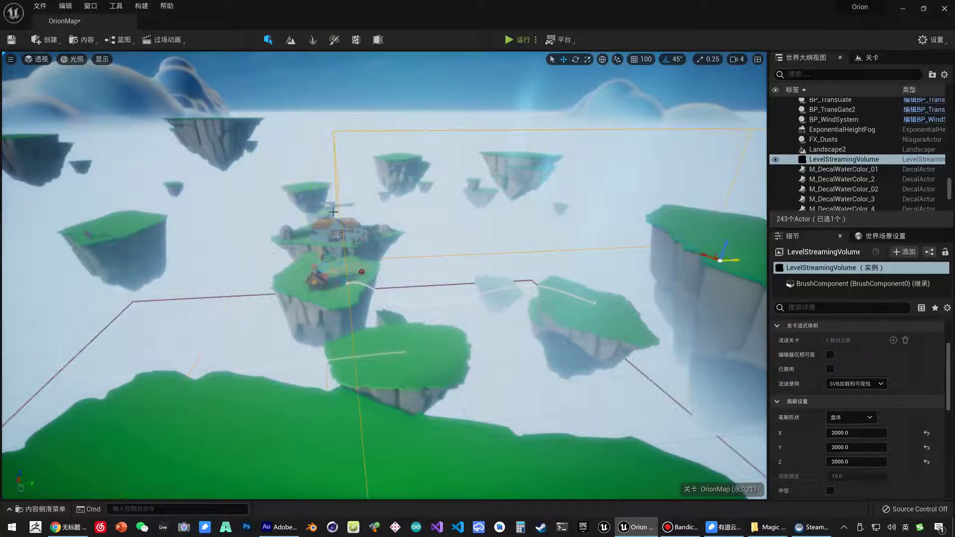
pyautogui.press('w')
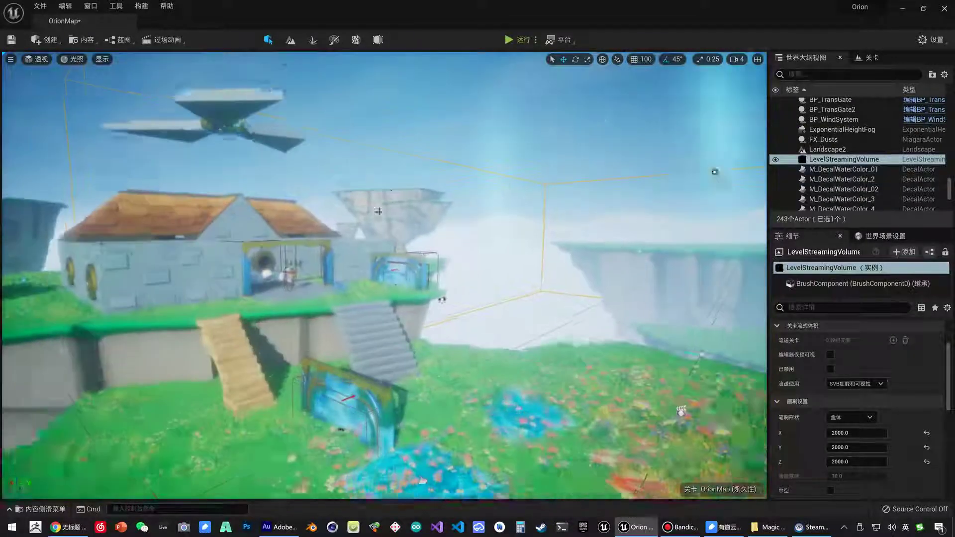
# Make OrionMap_East_01 the current level in the Levels list and leave it selected
pyautogui.moveTo(378, 211); pyautogui.dragTo(447, 214, button='right')
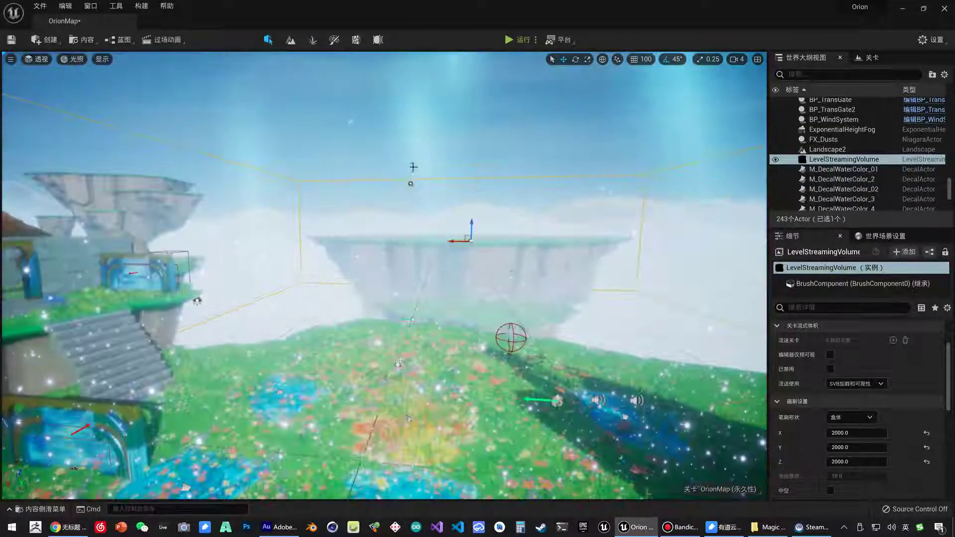
pyautogui.click(868, 59)
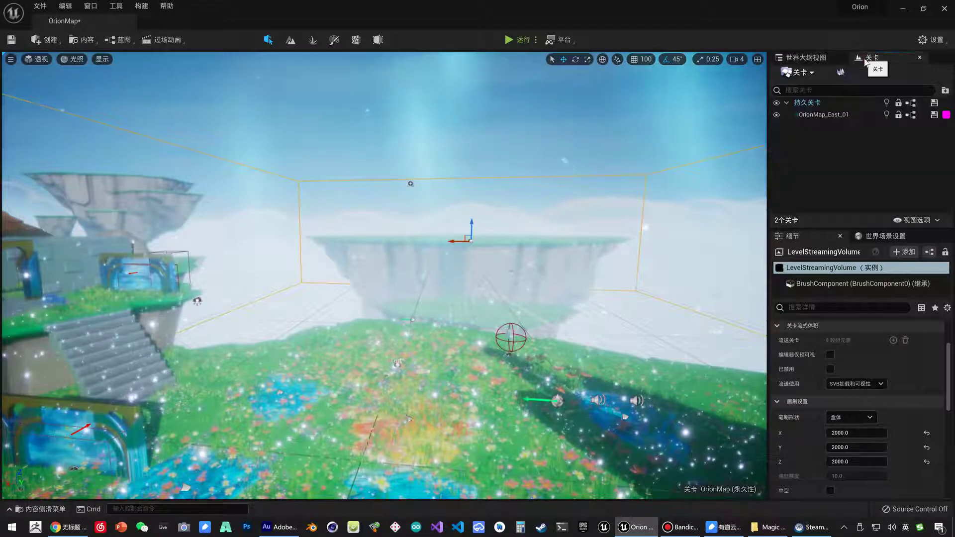
pyautogui.doubleClick(822, 117)
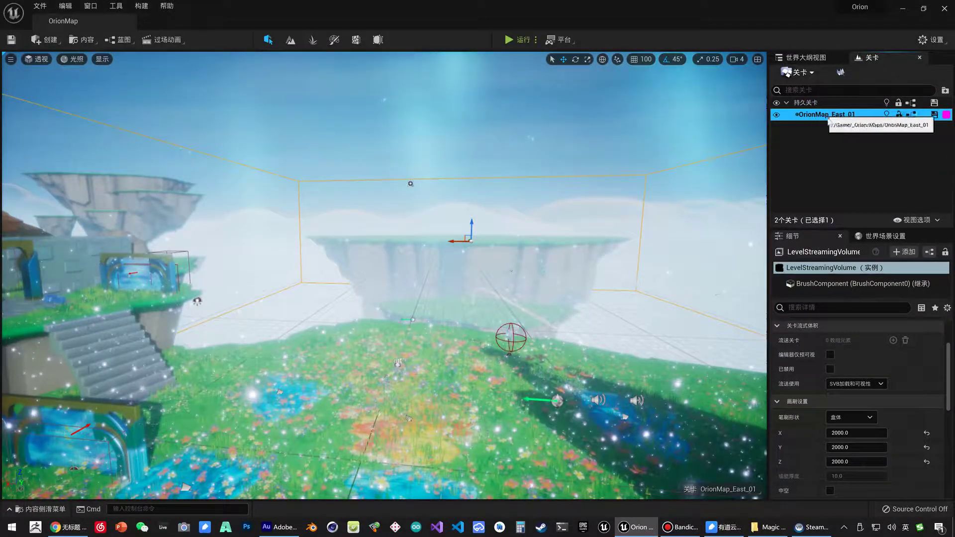
pyautogui.click(835, 123)
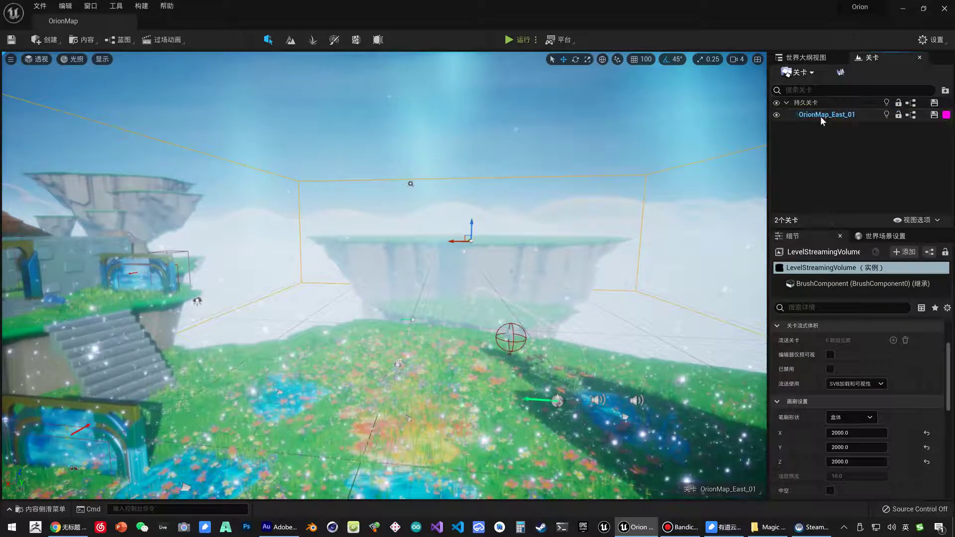
pyautogui.click(819, 115)
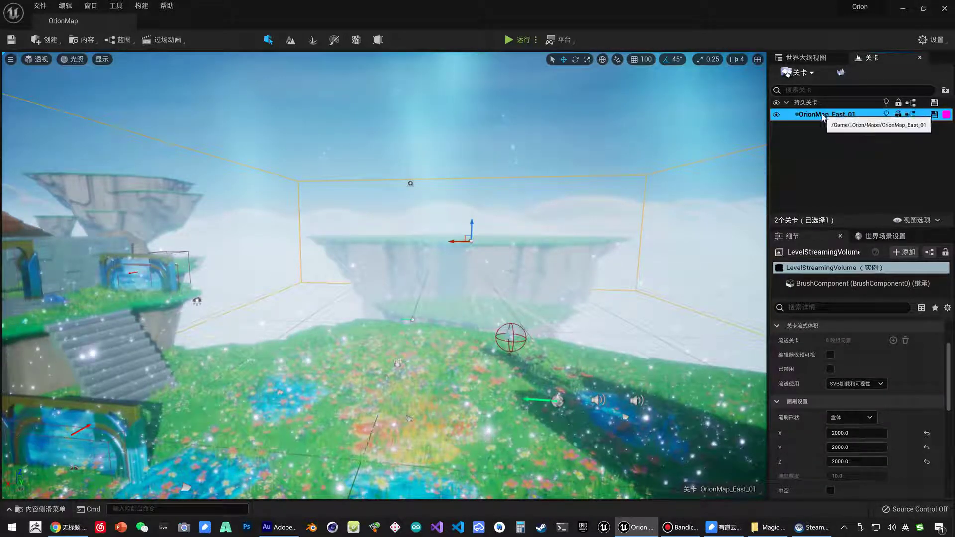
# In OrionMap_East_01's Level Details, add LevelStreamingVolume as its streaming volume and tick Is Static
pyautogui.click(840, 75)
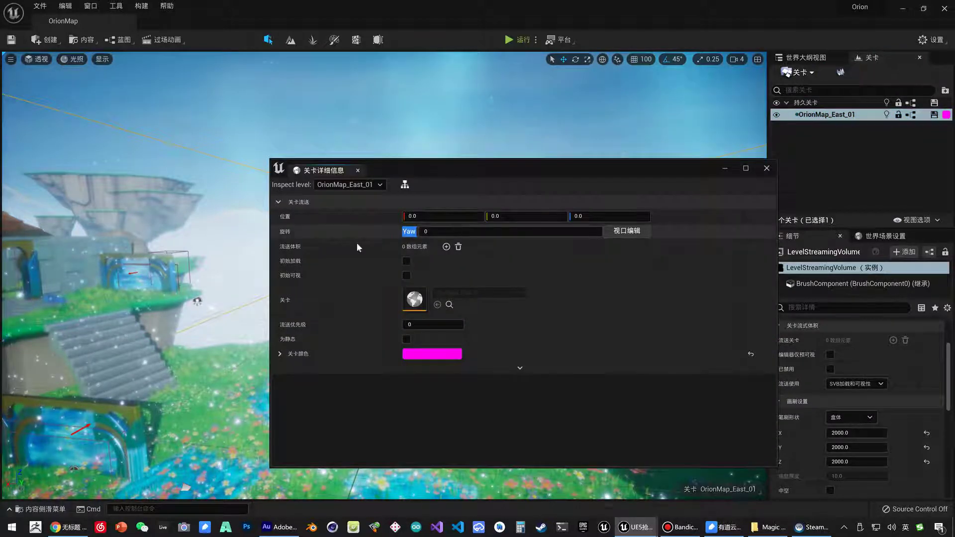
pyautogui.click(446, 247)
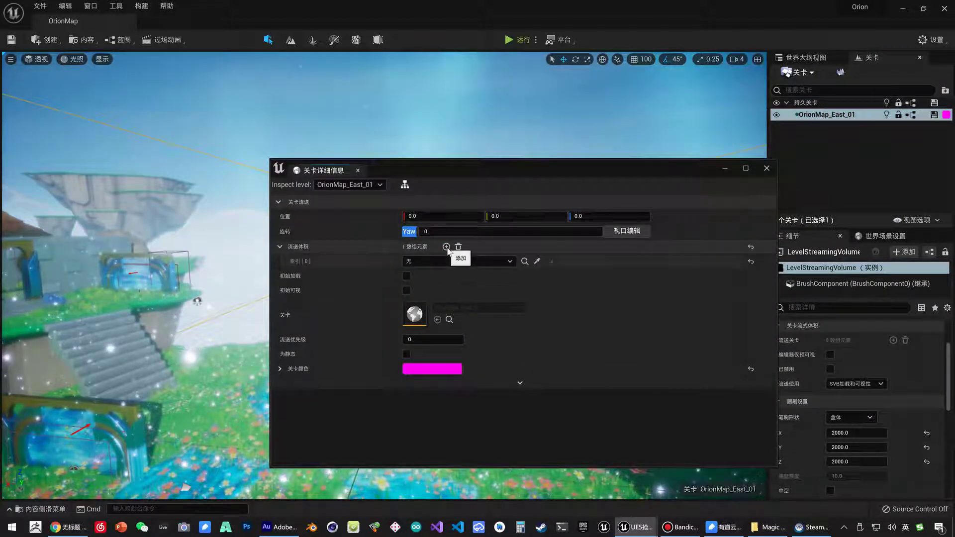
pyautogui.click(419, 261)
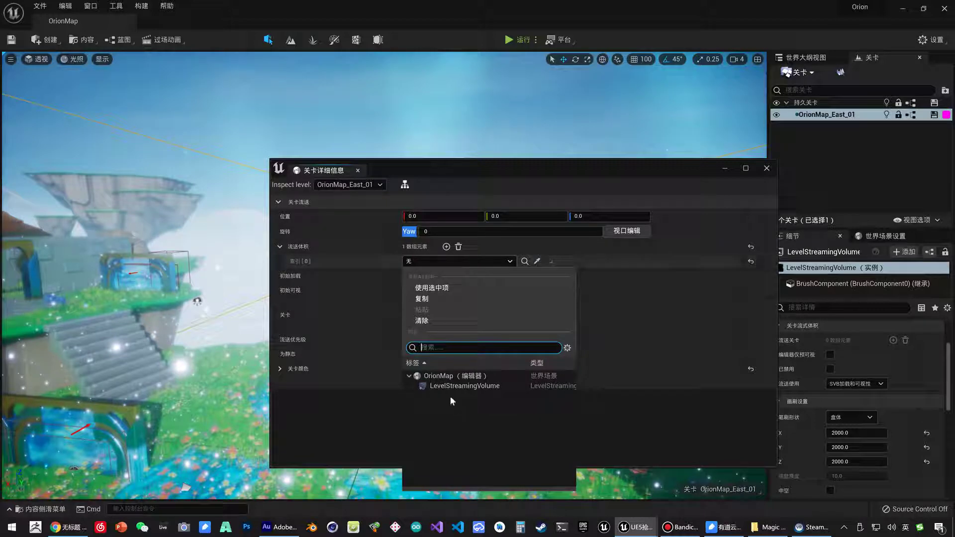
pyautogui.click(461, 387)
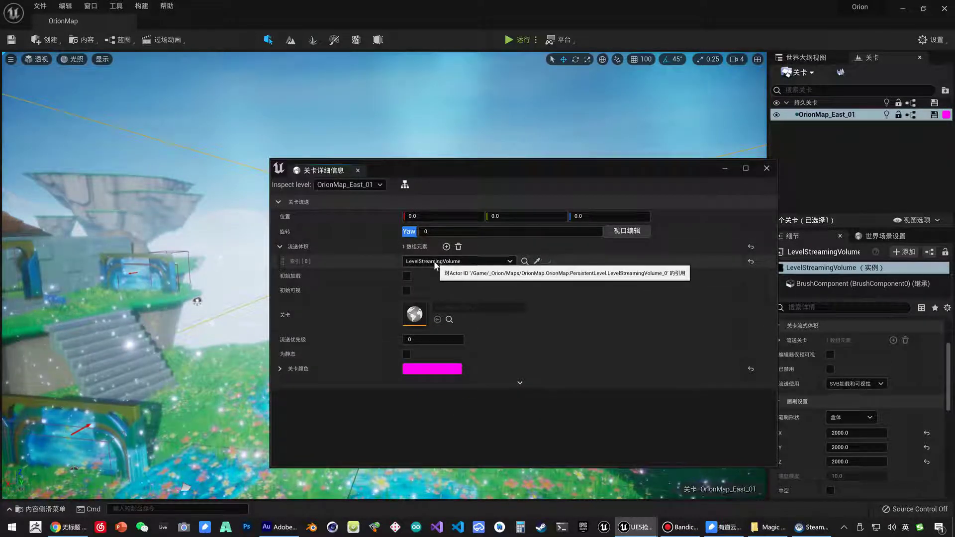
pyautogui.click(405, 356)
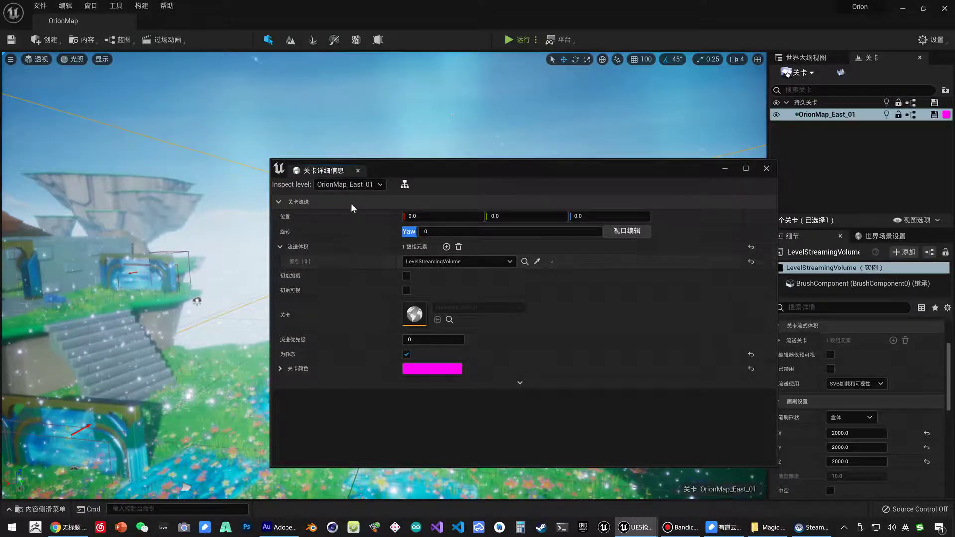
pyautogui.click(357, 170)
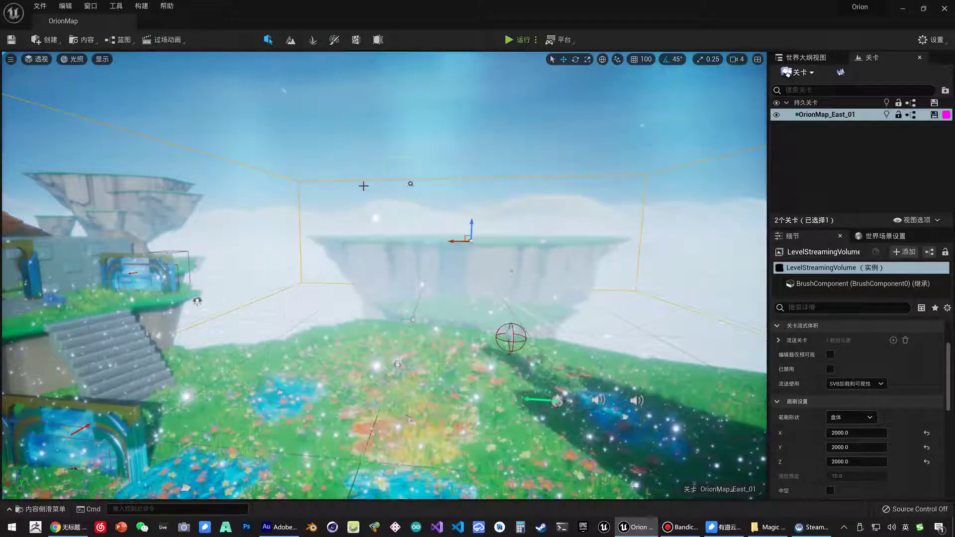
pyautogui.moveTo(363, 186); pyautogui.dragTo(298, 143, button='right')
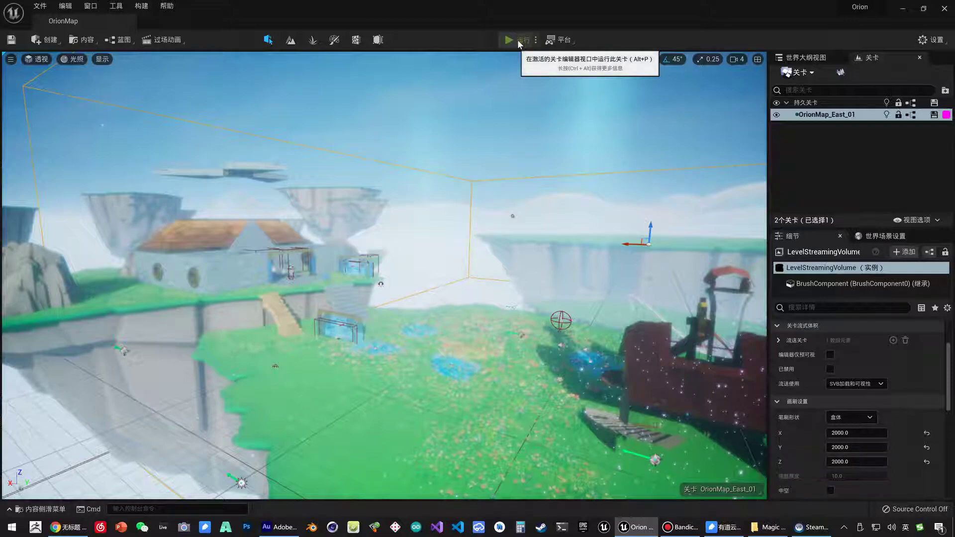
pyautogui.click(519, 44)
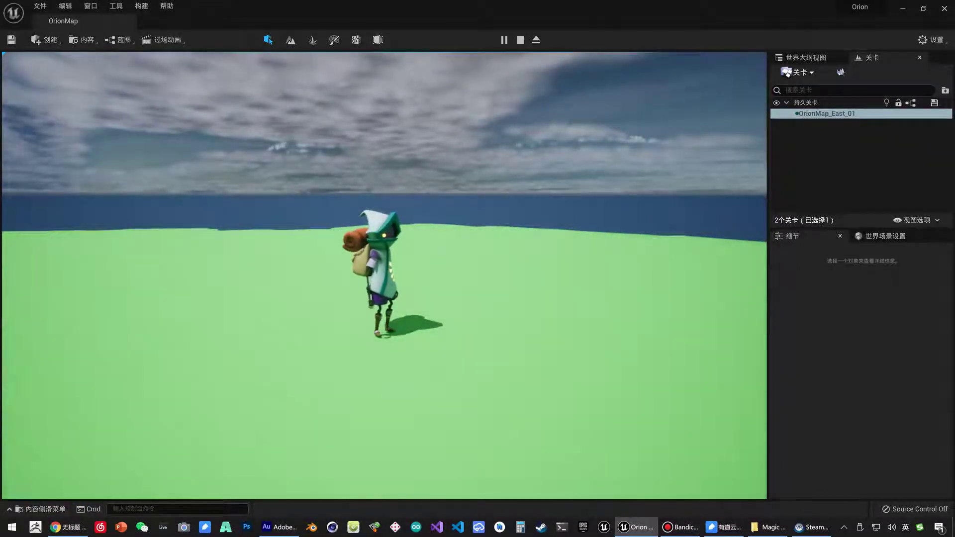
pyautogui.press('Escape')
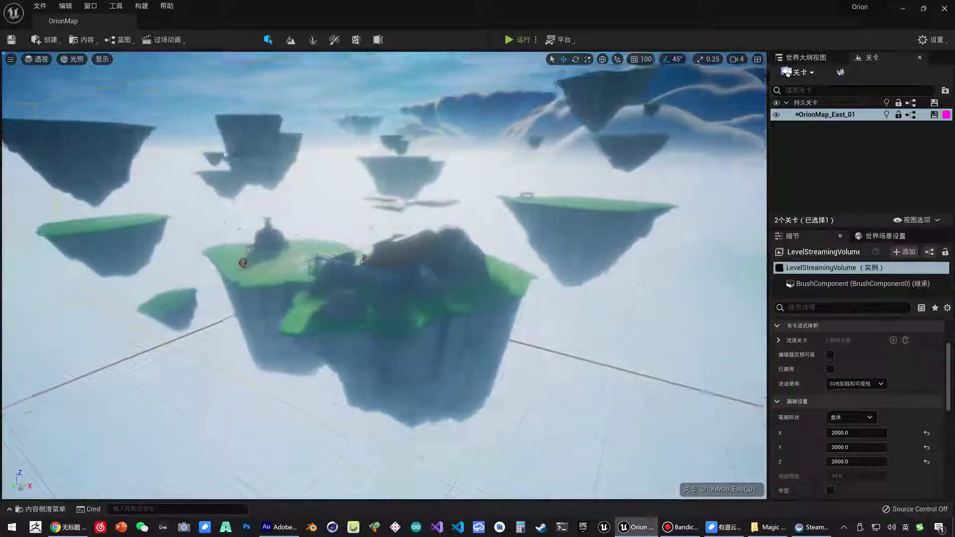
pyautogui.moveTo(481, 203); pyautogui.dragTo(481, 203, button='right')
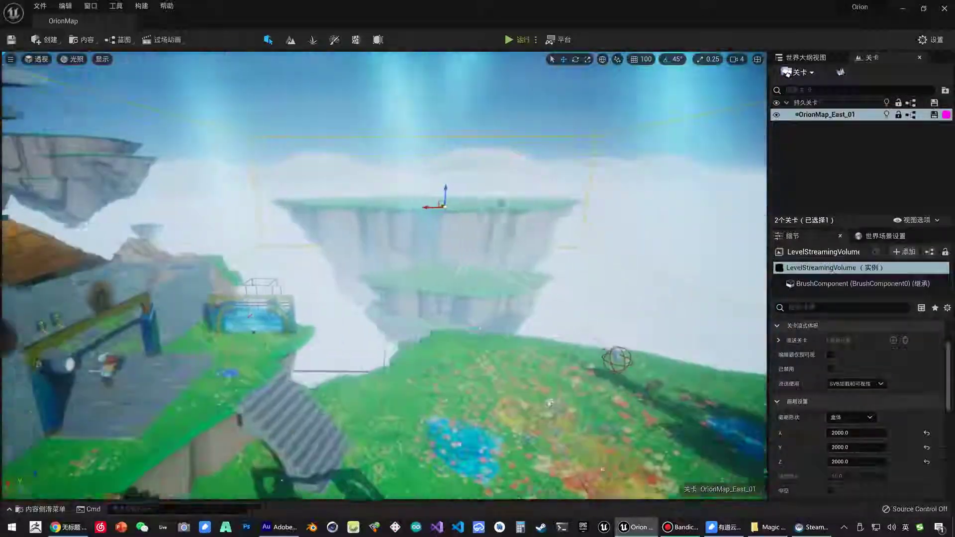